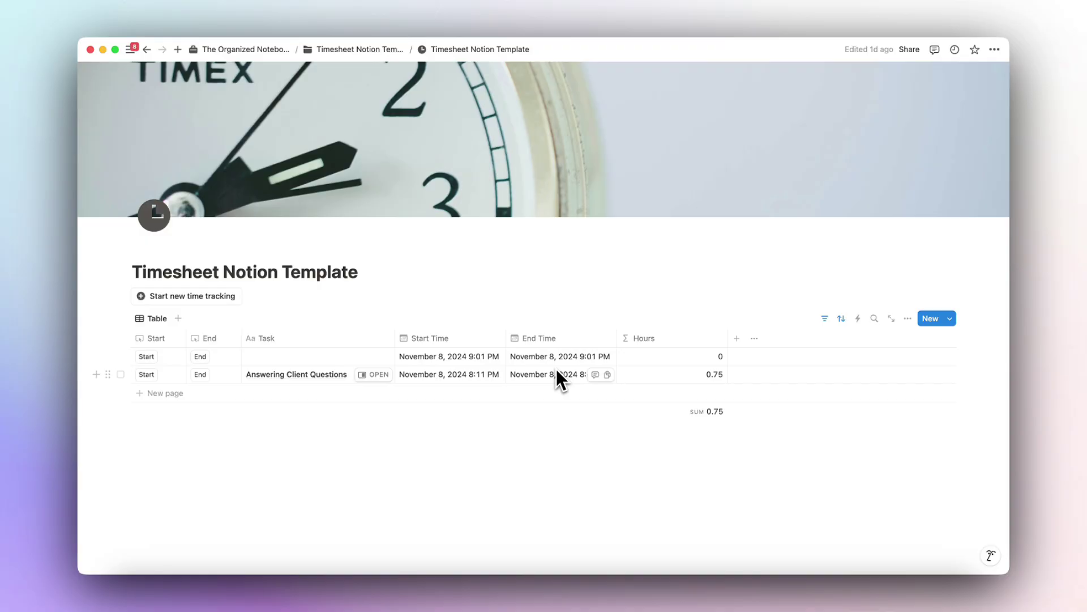
# Step: Start a new time tracking entry and enter "Starting to cr" as its task
pyautogui.click(196, 303)
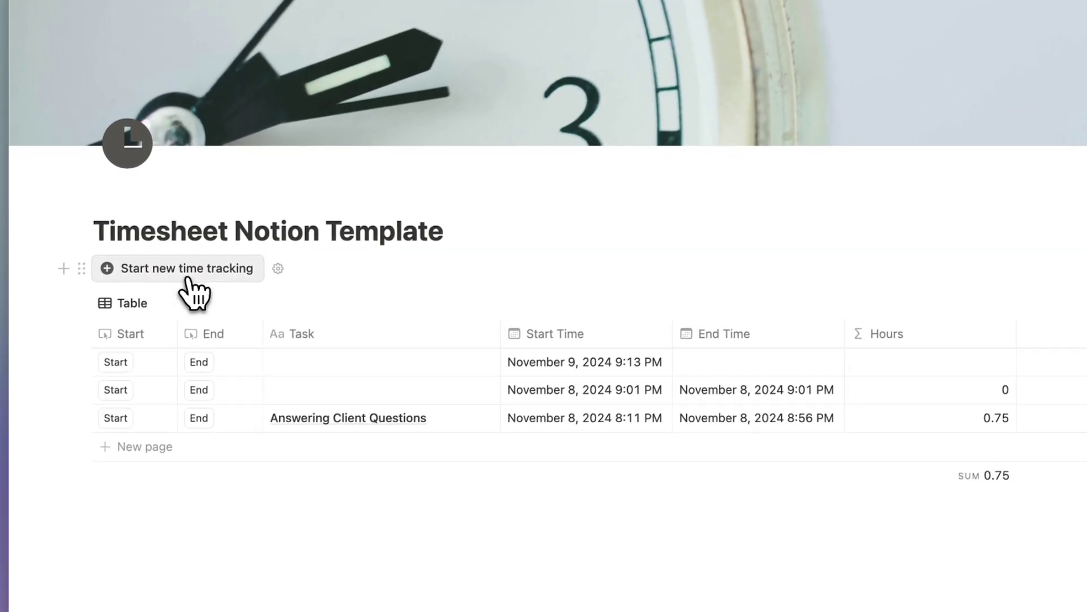
pyautogui.click(339, 363)
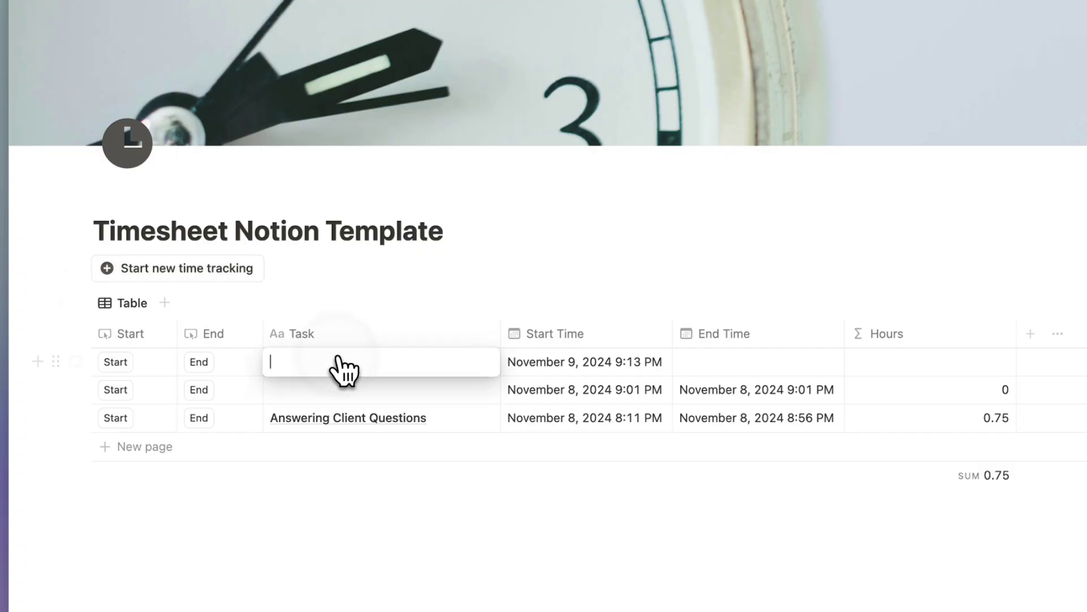
pyautogui.write('Starting to cr')
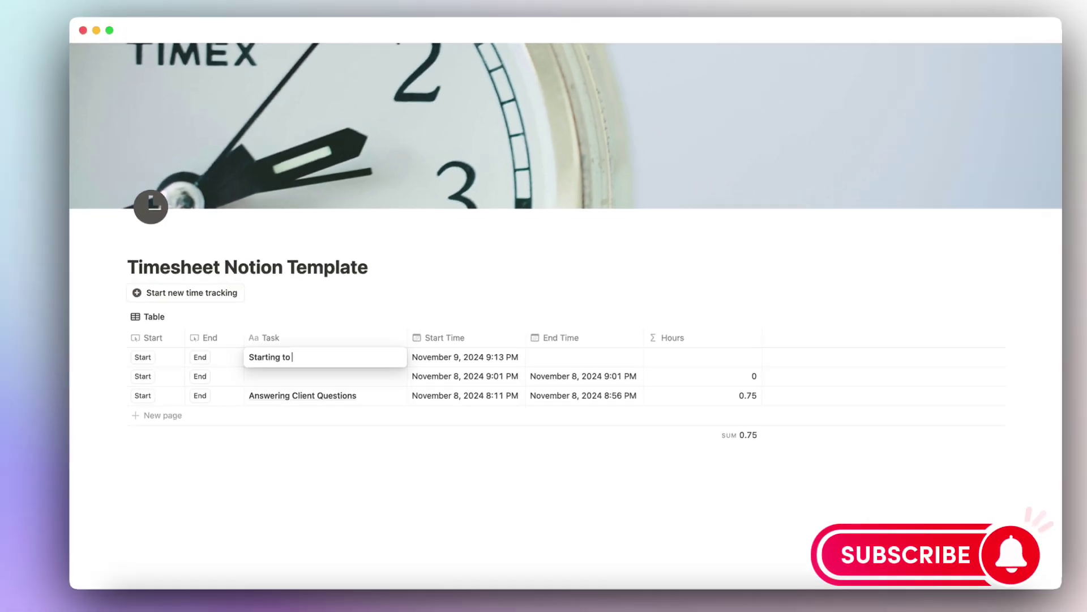
# Step: Finish titling the new blank page as "Timesheet Notion Template"
pyautogui.press('BackSpace')
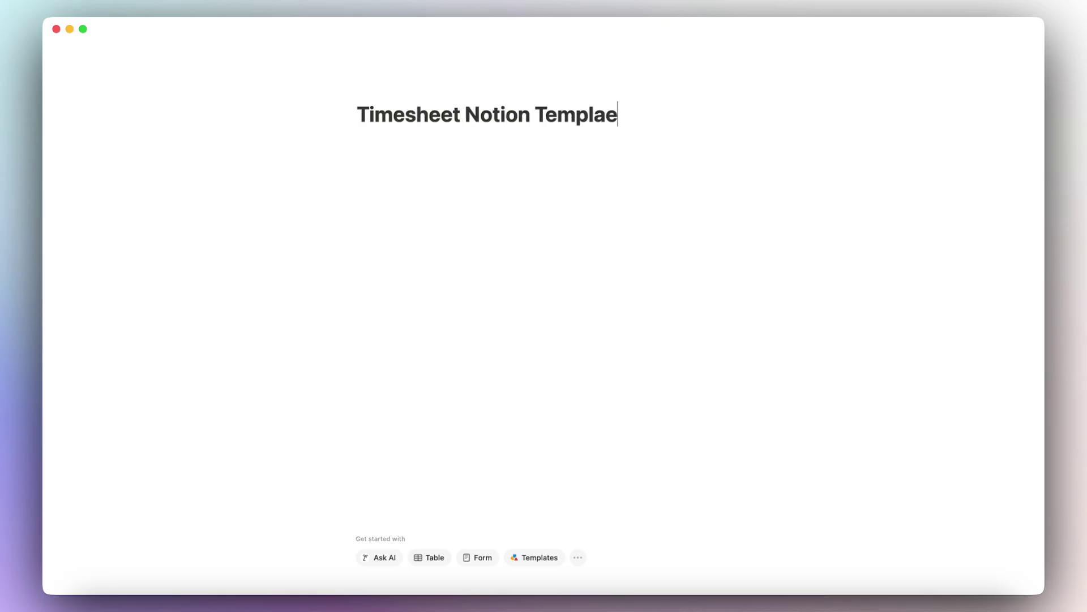
pyautogui.write('e')
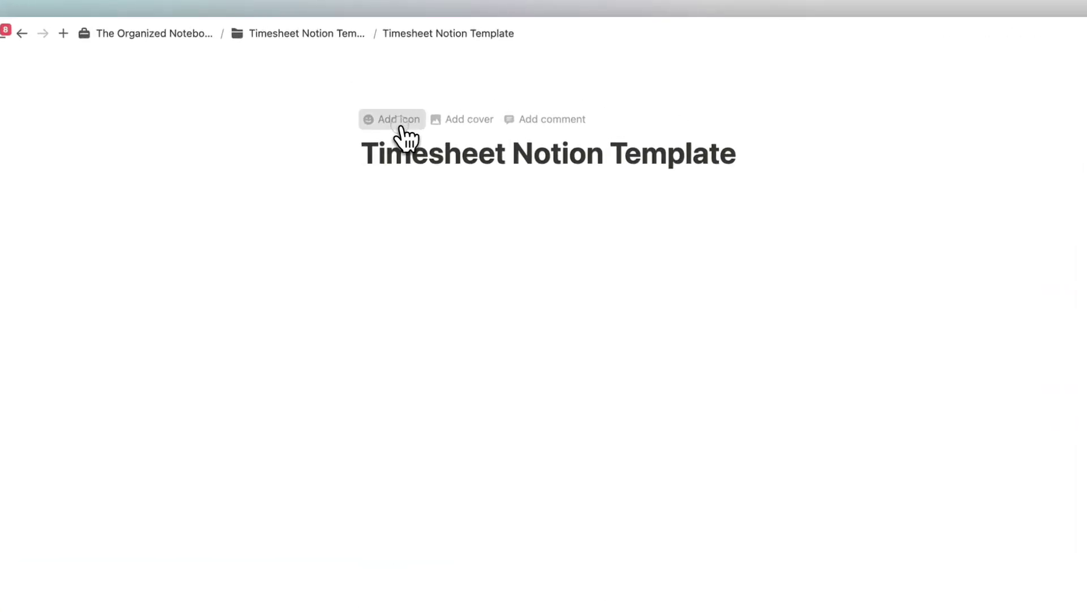
# Step: Give the page a dark grey clock icon, found by filtering the icon set for "clock"
pyautogui.click(377, 92)
pyautogui.click(296, 216)
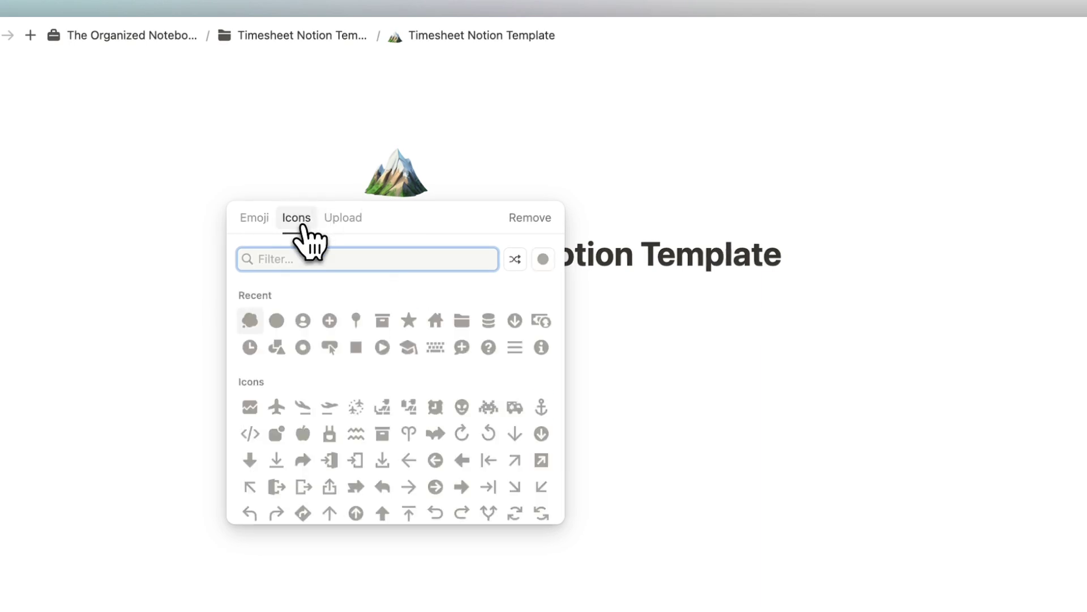
pyautogui.click(543, 260)
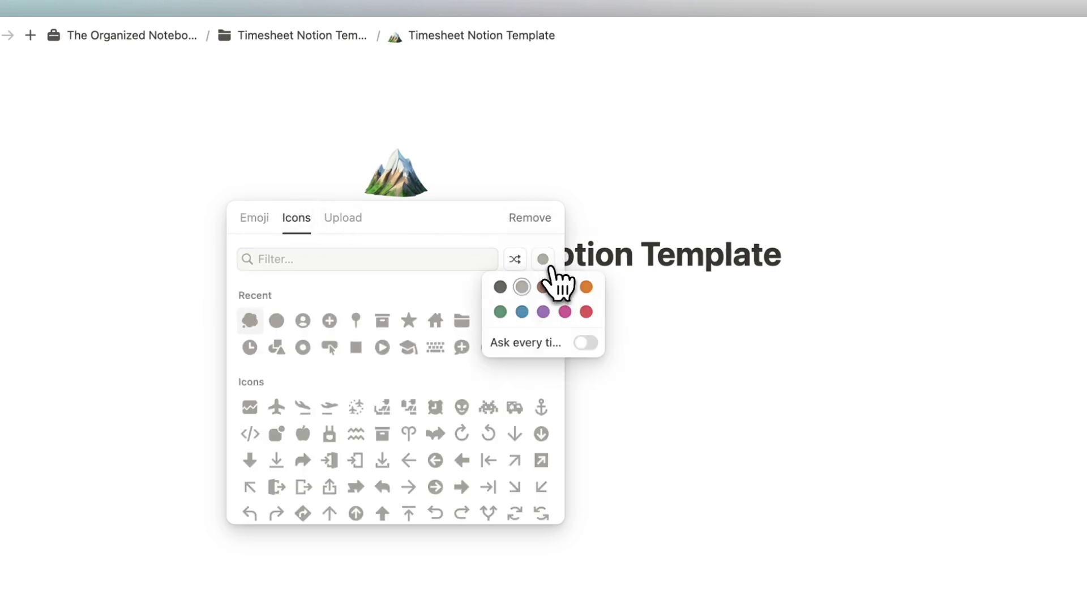
pyautogui.click(500, 285)
pyautogui.click(406, 262)
pyautogui.write('clok')
pyautogui.press('BackSpace')
pyautogui.write('ck')
pyautogui.click(249, 297)
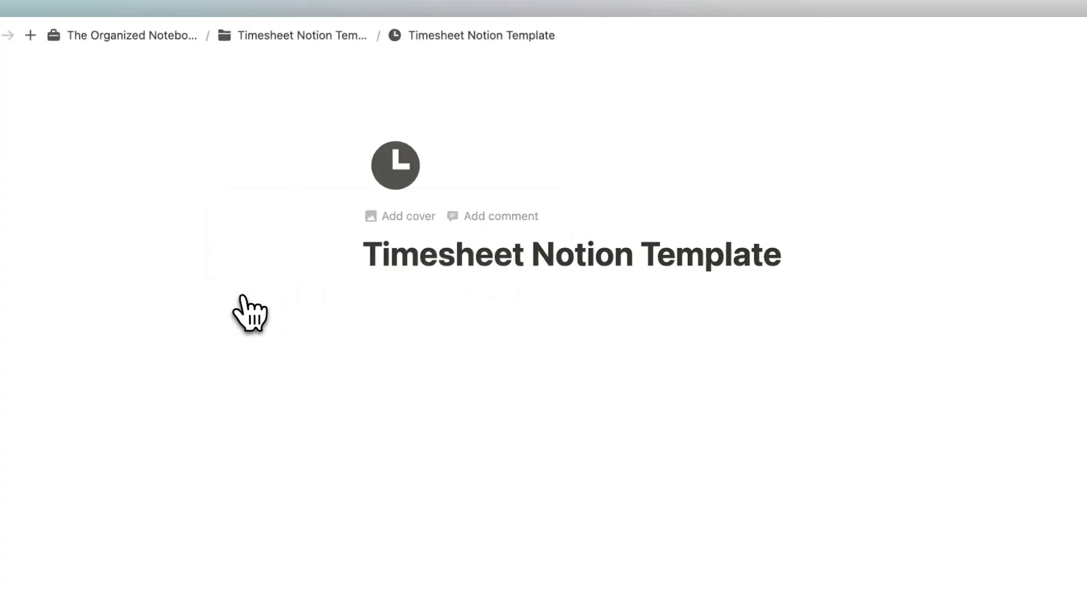
# Step: Add a page cover and set it to the Timex clock photo from an Unsplash search for "time"
pyautogui.click(409, 217)
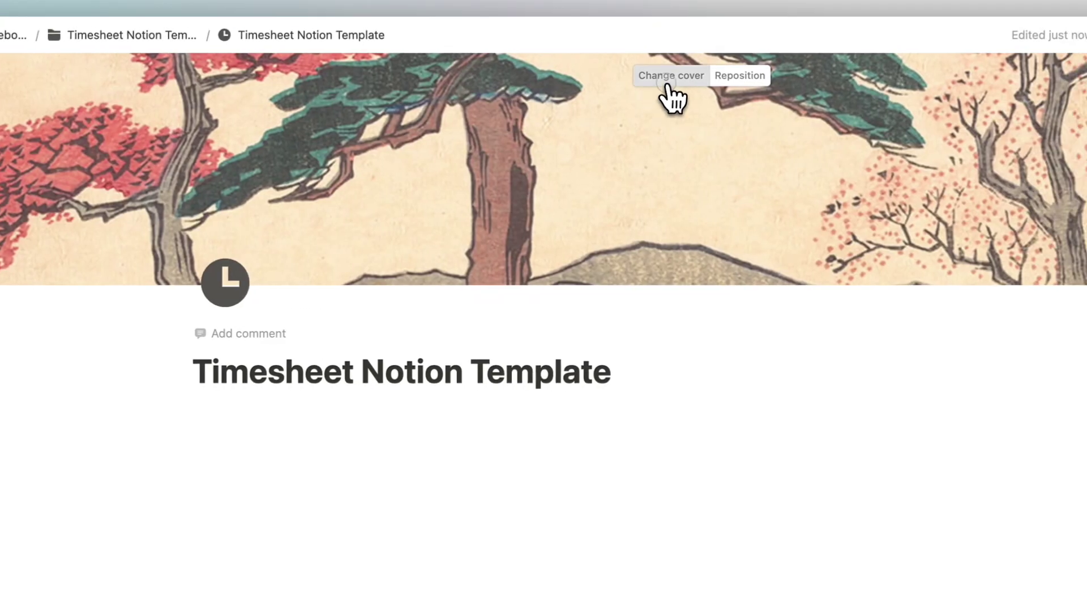
pyautogui.click(819, 75)
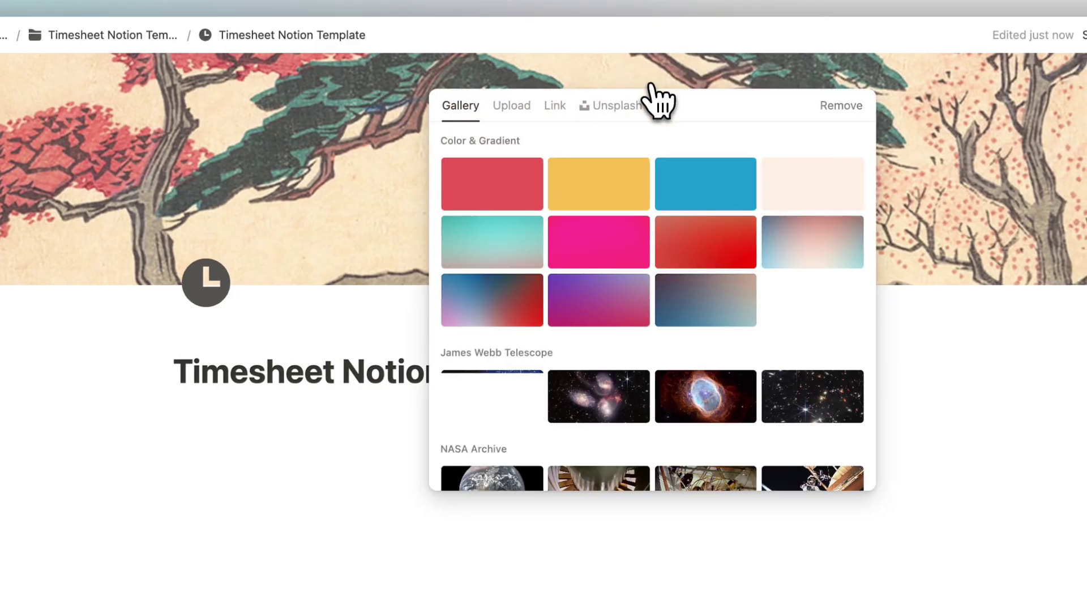
pyautogui.click(784, 106)
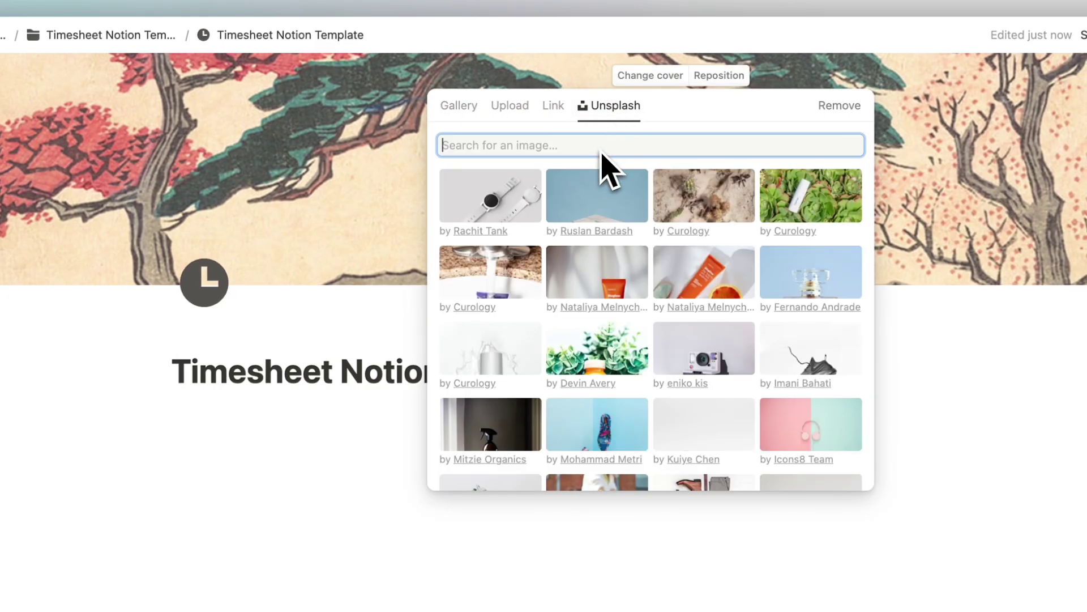
pyautogui.write('time')
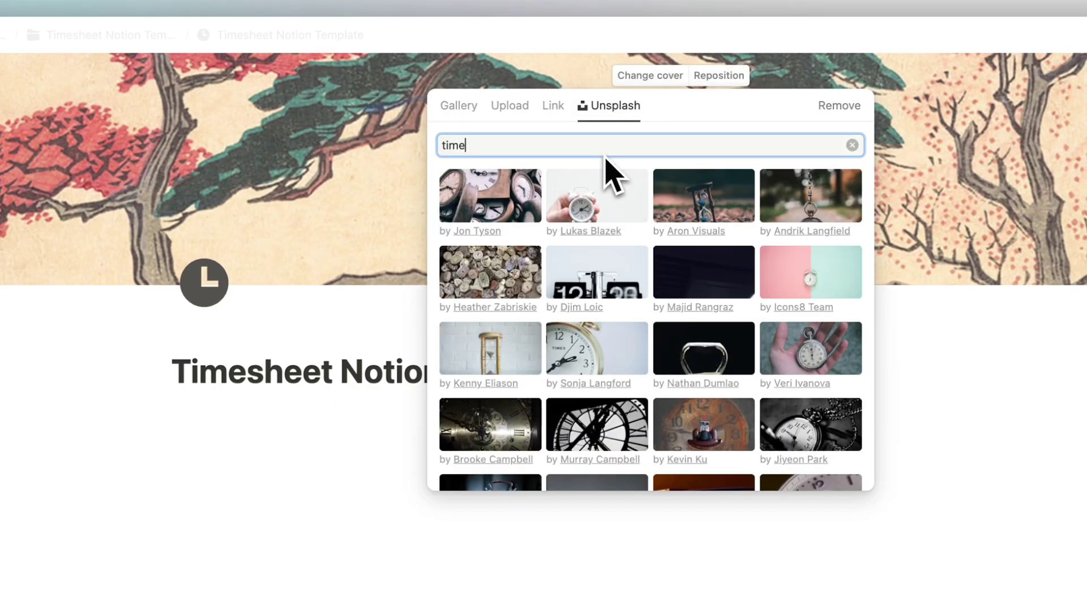
pyautogui.click(595, 355)
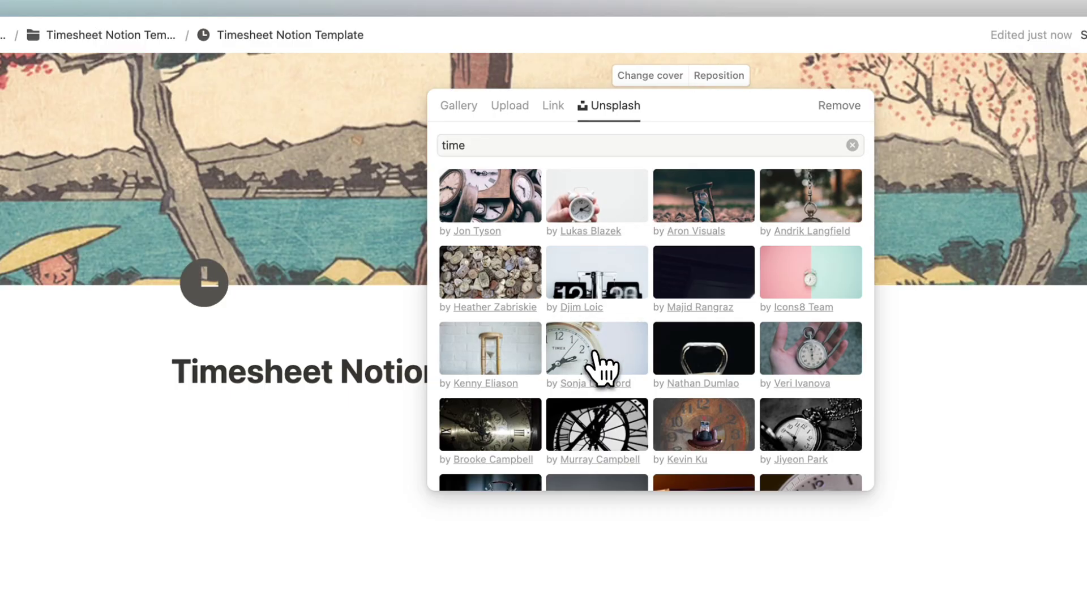
pyautogui.click(374, 409)
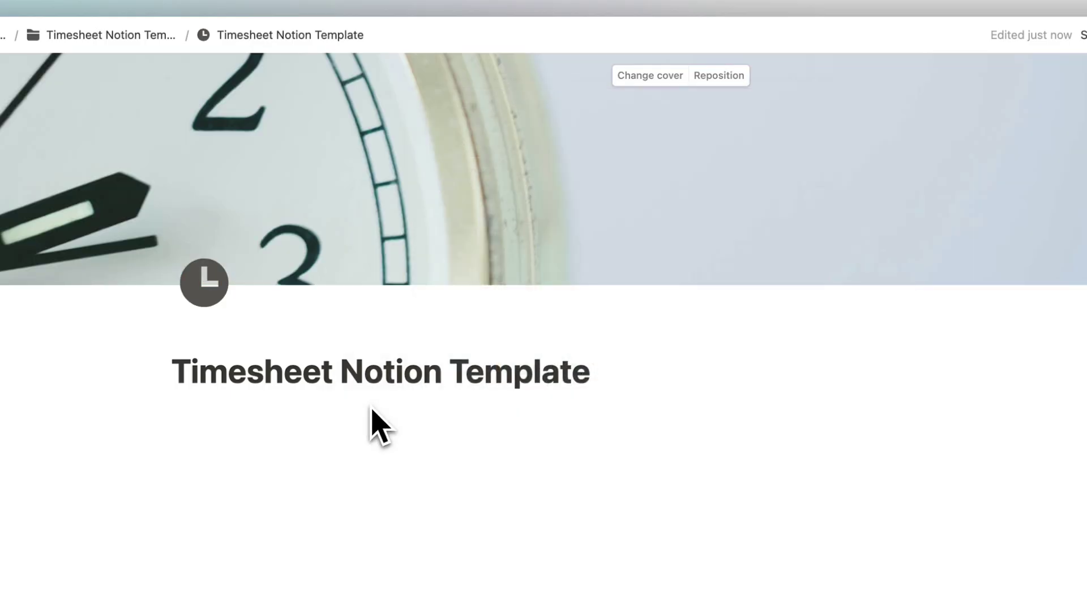
# Step: Turn on small text and full width for the page
pyautogui.click(1053, 36)
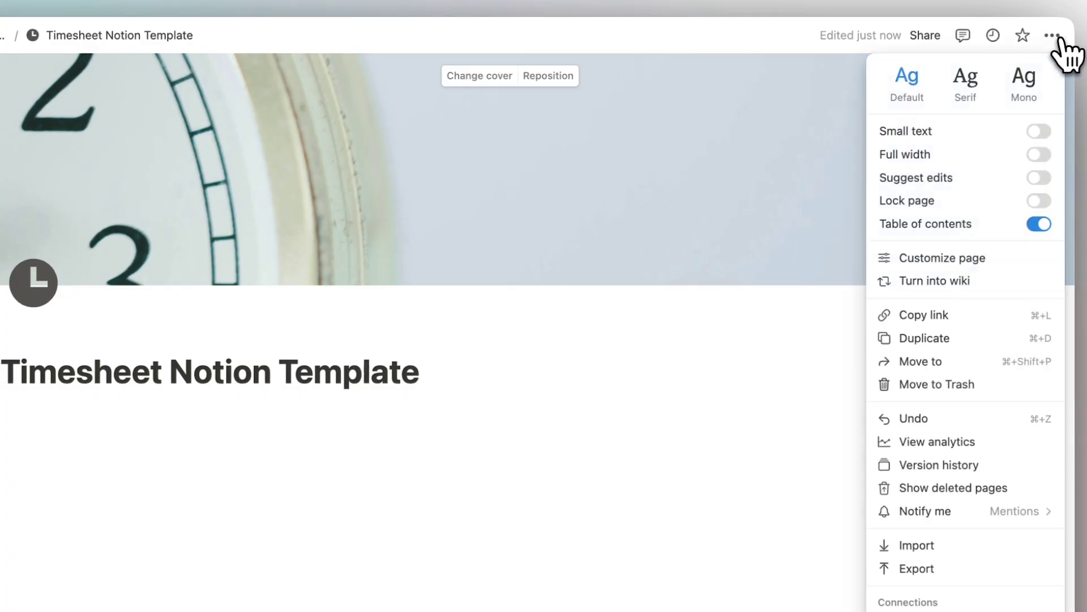
pyautogui.click(1039, 131)
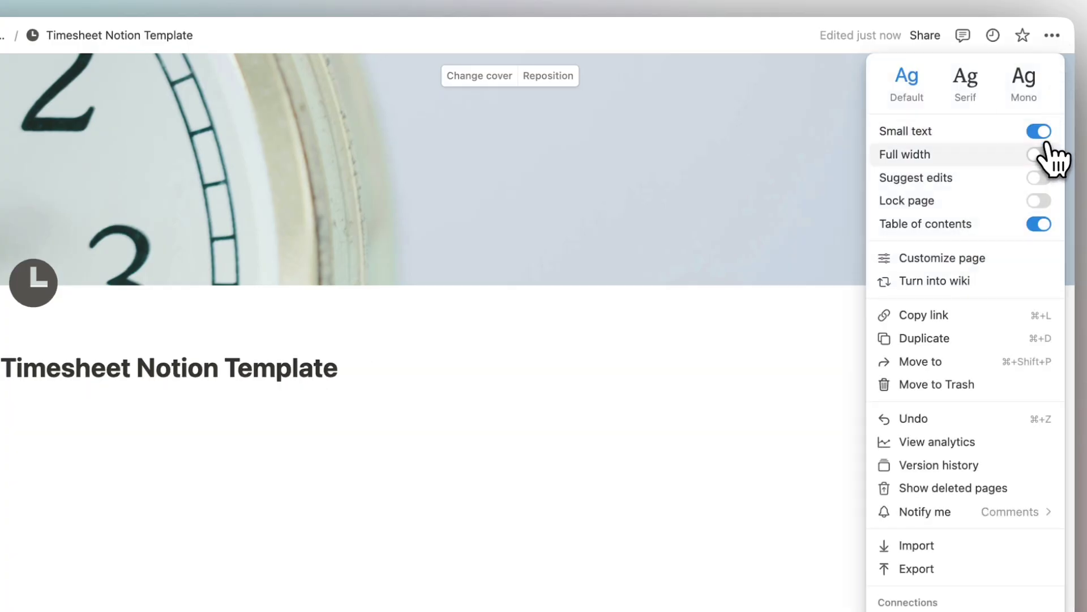
pyautogui.click(1040, 154)
pyautogui.click(619, 332)
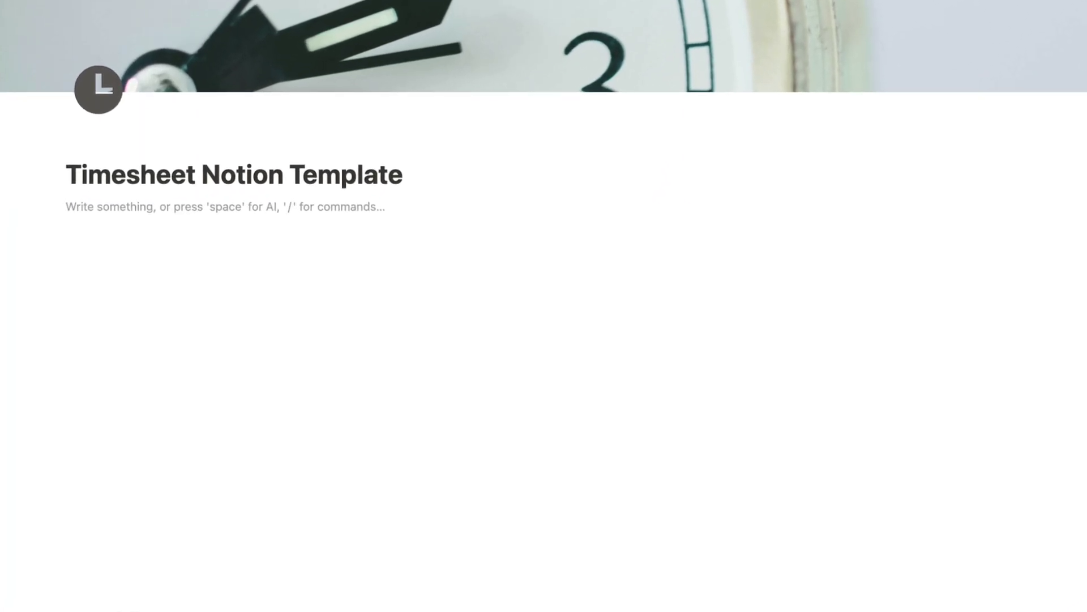
# Step: Insert a table view below the page title and create a new database for it
pyautogui.write('/table')
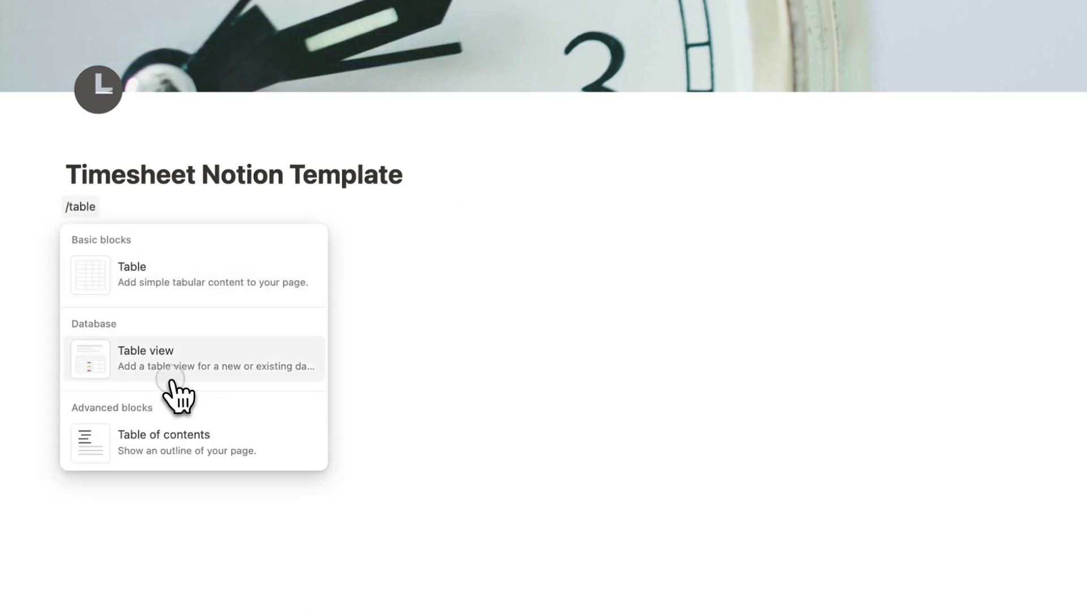
pyautogui.click(174, 391)
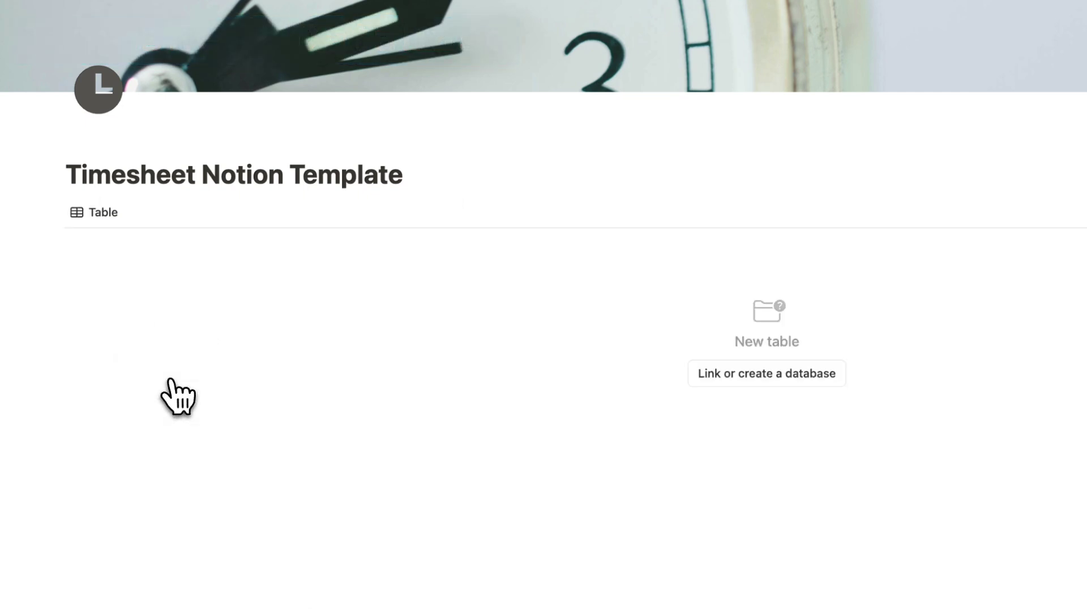
pyautogui.click(766, 375)
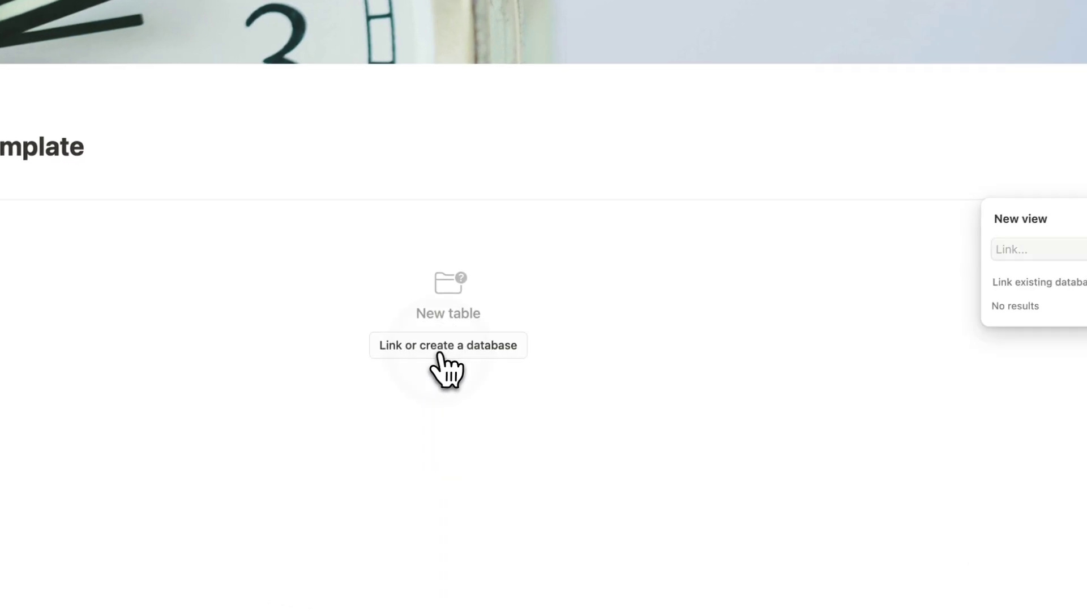
pyautogui.click(1054, 288)
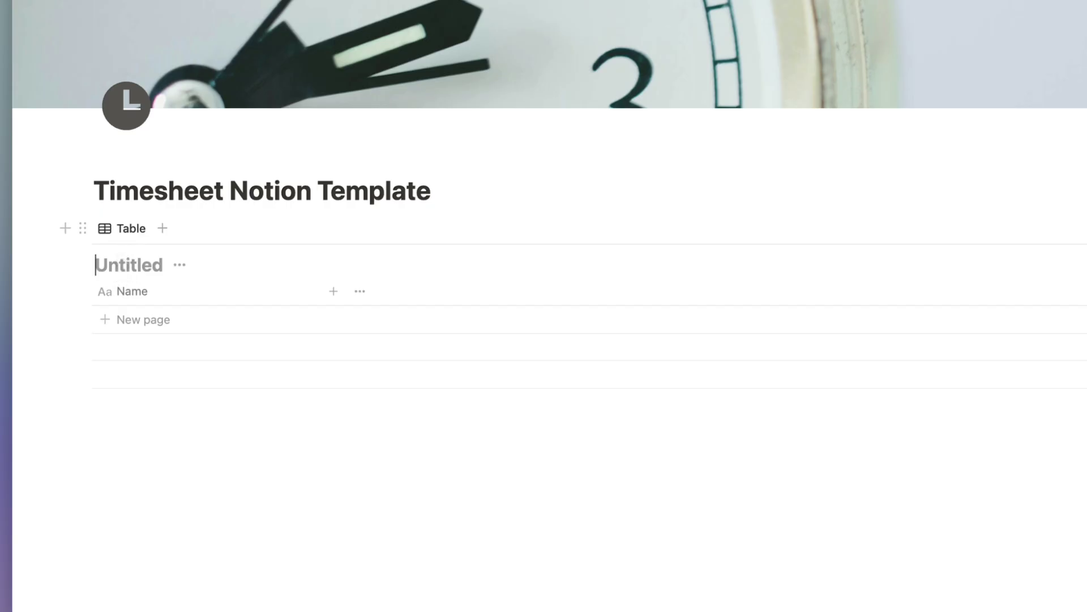
# Step: Name the new database "Timesheet" and hide its title above the table
pyautogui.click(123, 262)
pyautogui.write('Timesheet')
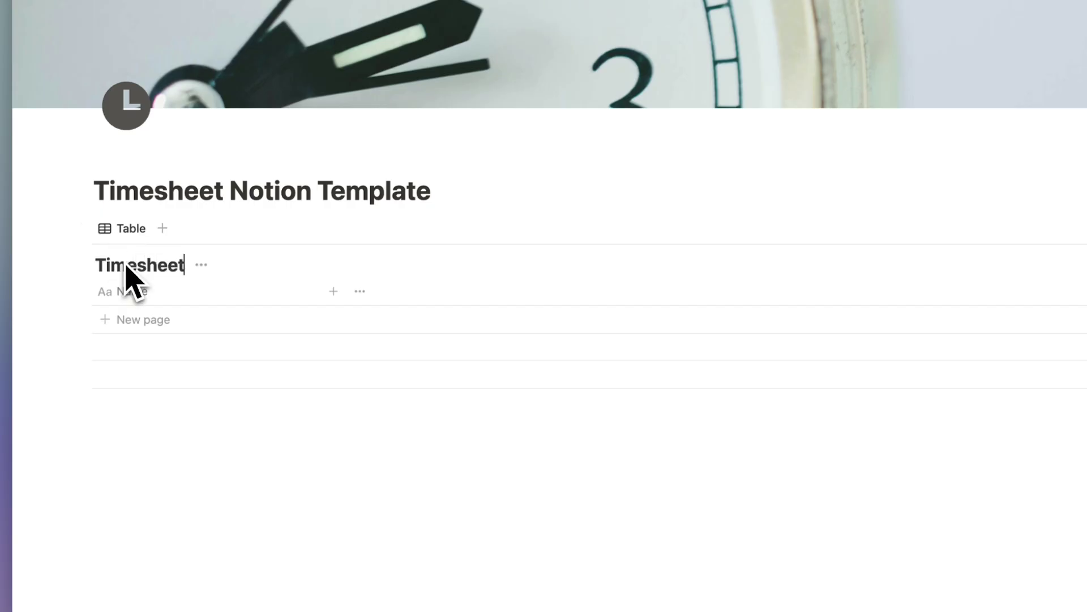
pyautogui.click(202, 266)
pyautogui.click(218, 350)
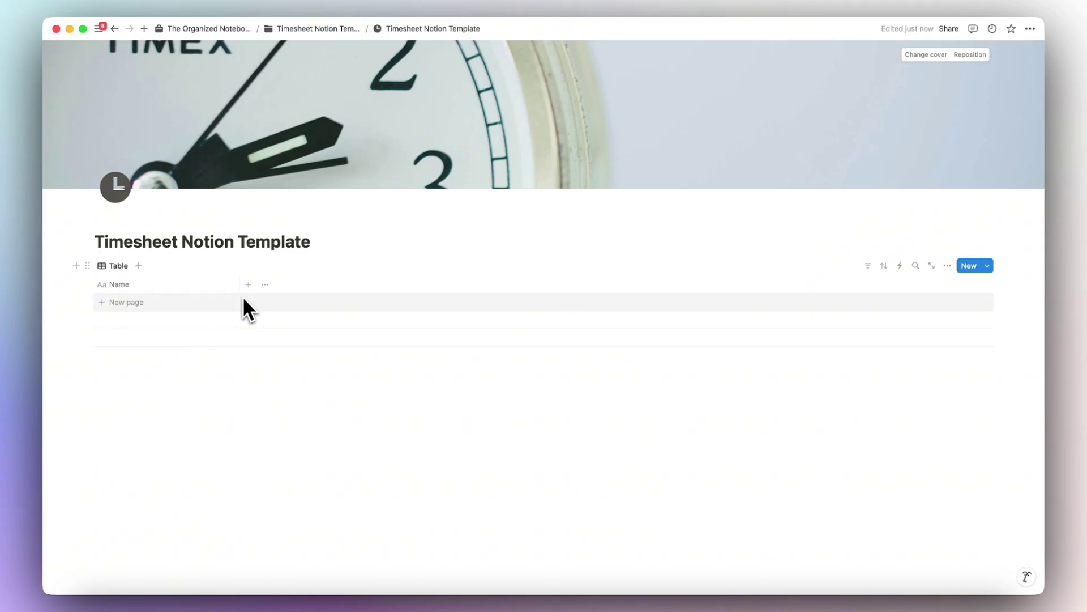
# Step: Rename the table's Name property to "Task"
pyautogui.click(136, 286)
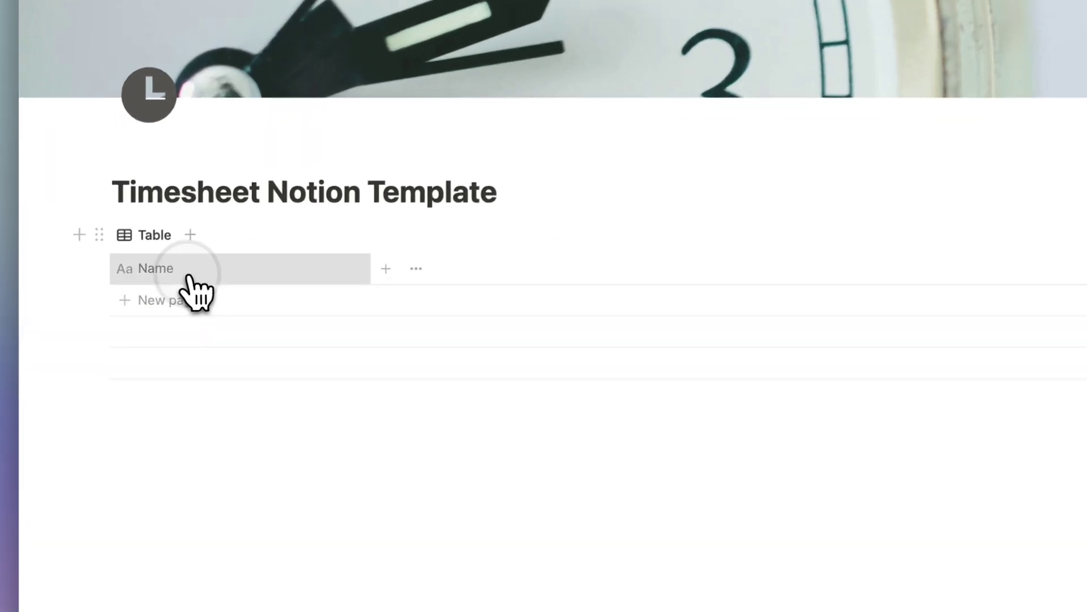
pyautogui.doubleClick(201, 307)
pyautogui.write('Task')
pyautogui.press('Return')
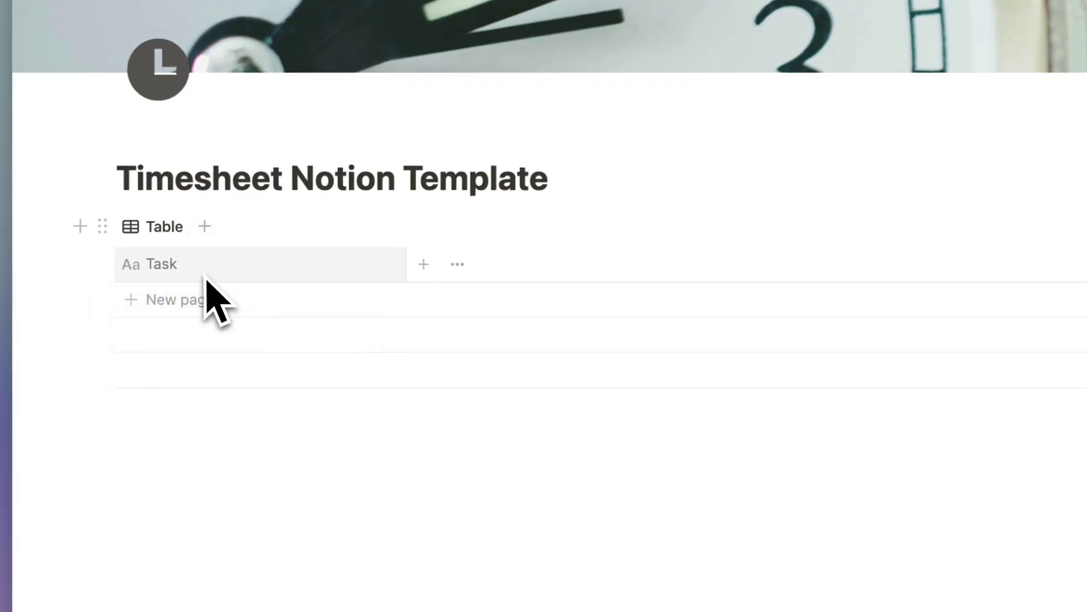
# Step: Add a first entry to the table with the task "Answering Client Questions"
pyautogui.click(233, 305)
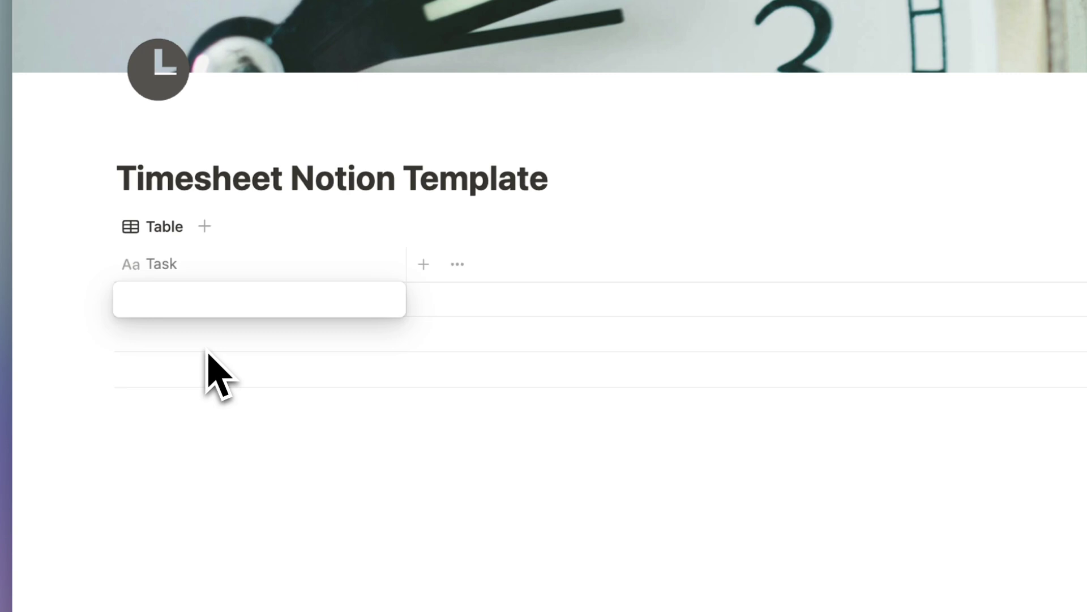
pyautogui.press('Escape')
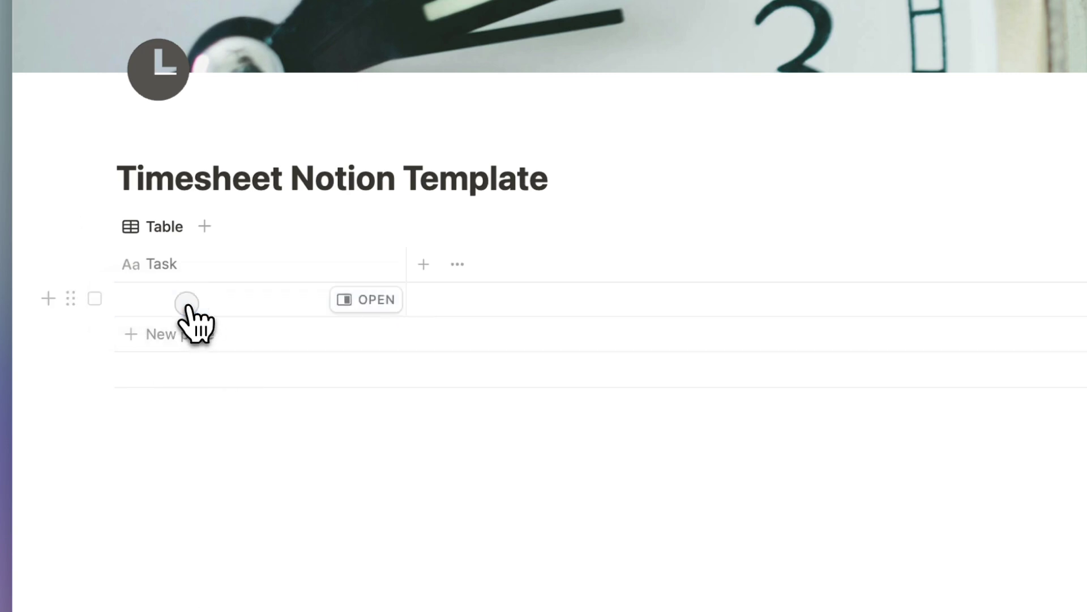
pyautogui.click(189, 309)
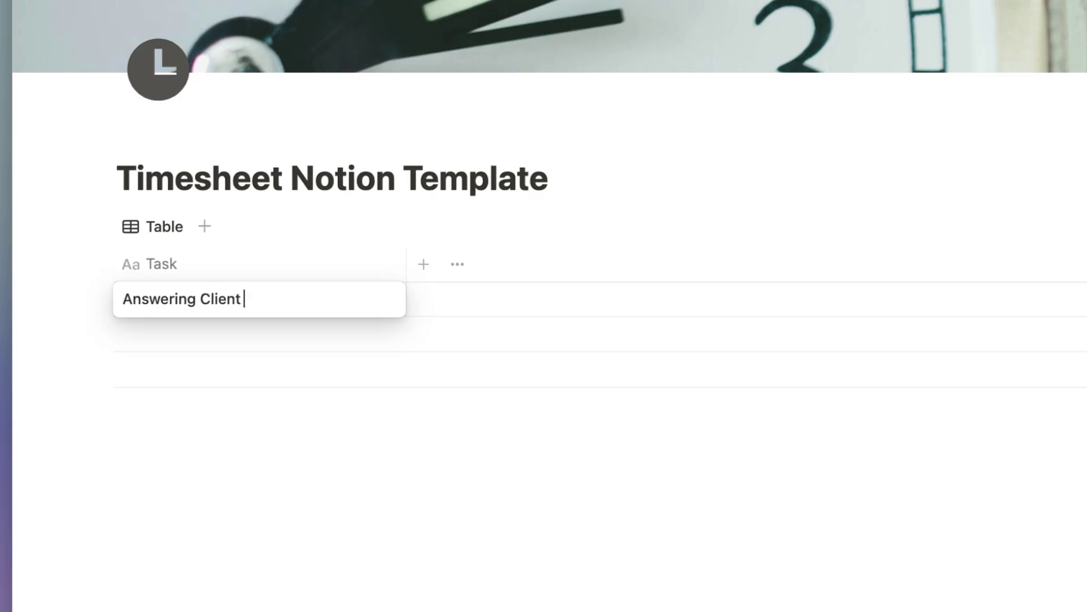
pyautogui.click(435, 320)
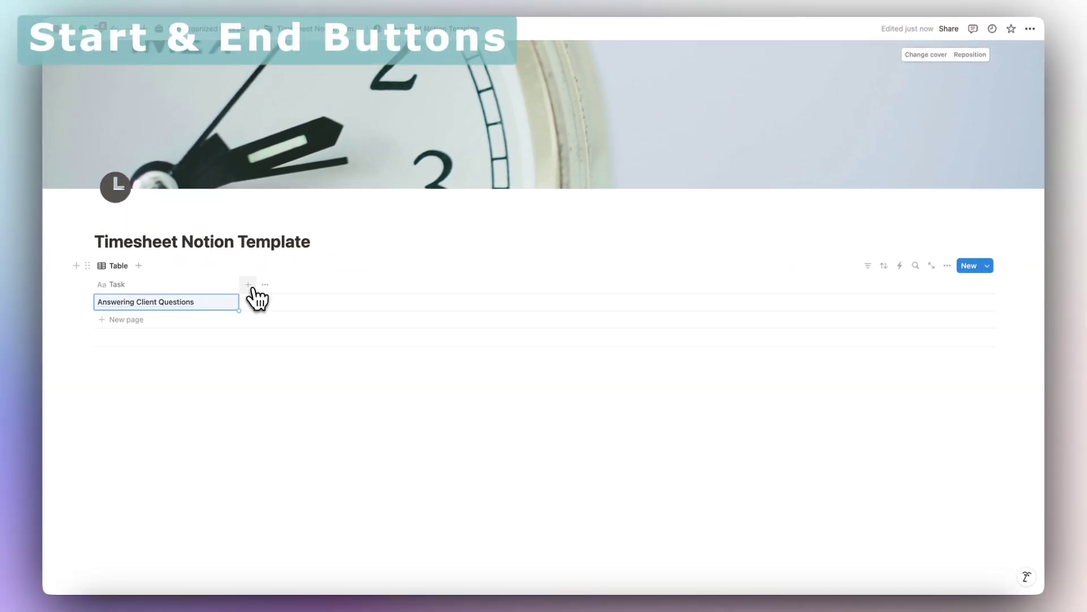
# Step: Add a Button property to the Timesheet table and name it "Start"
pyautogui.click(250, 288)
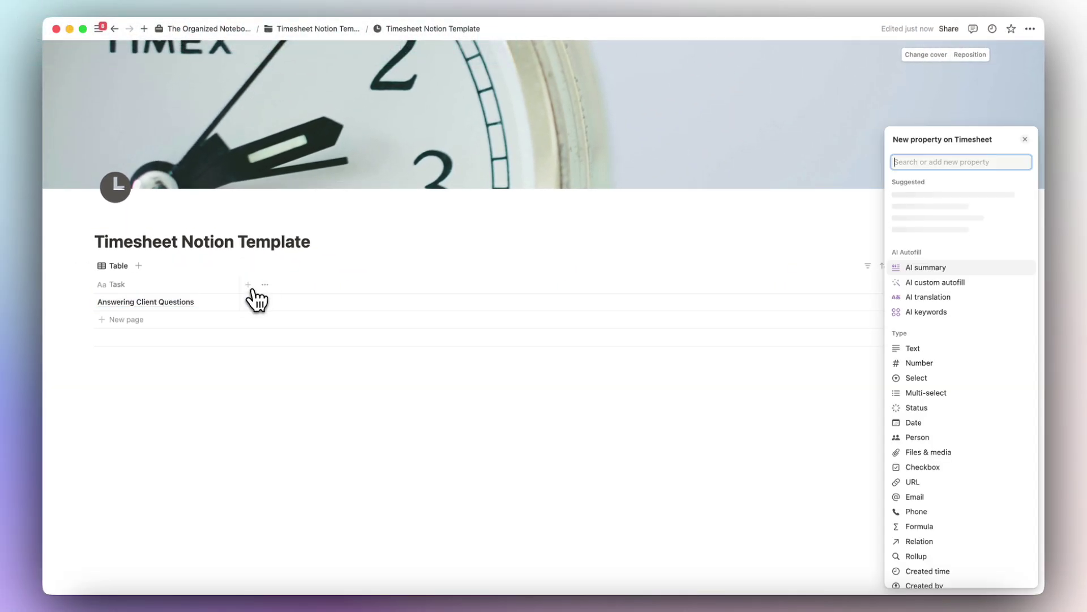
pyautogui.write('button')
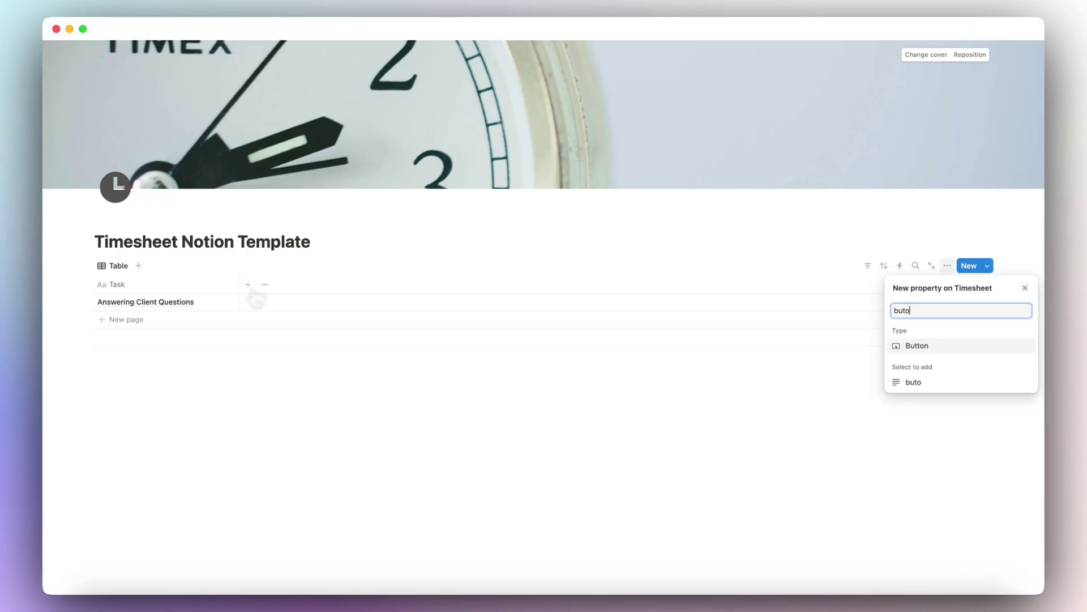
pyautogui.press('Return')
pyautogui.press('Escape')
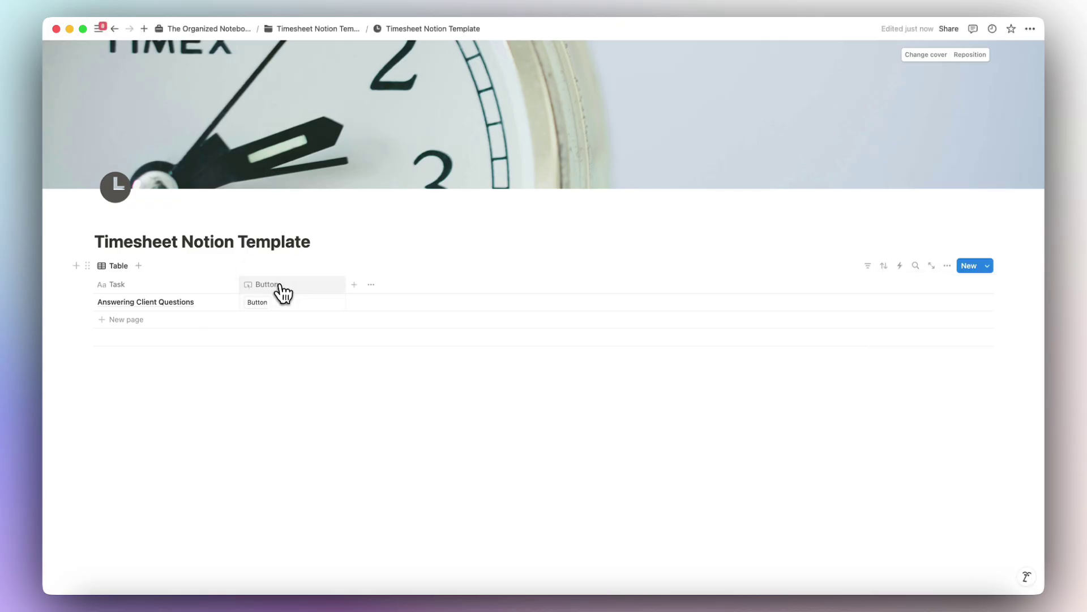
pyautogui.click(281, 285)
pyautogui.write('Start')
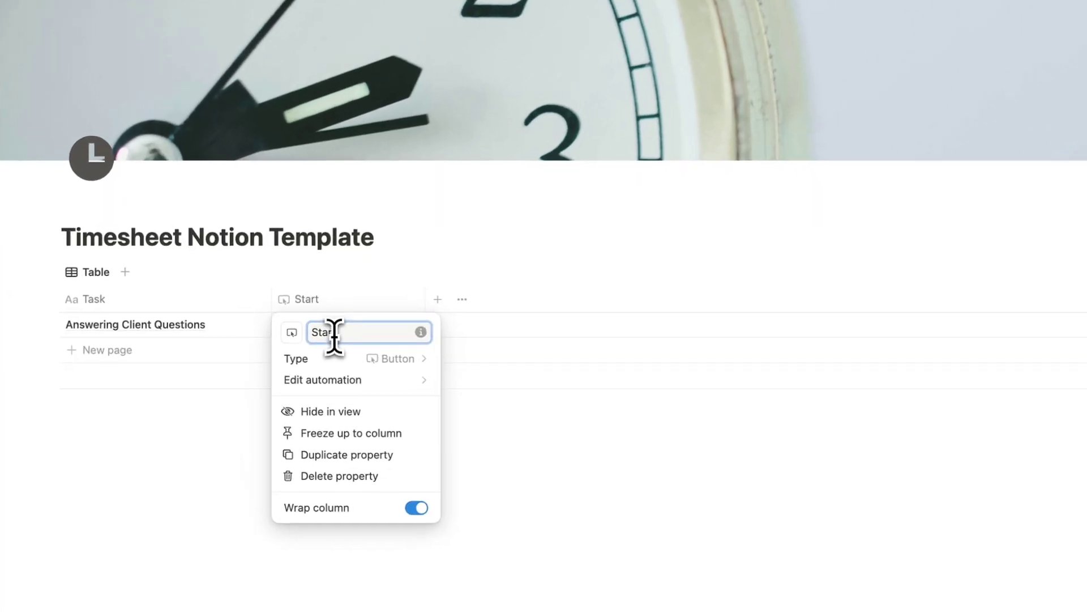
pyautogui.press('Return')
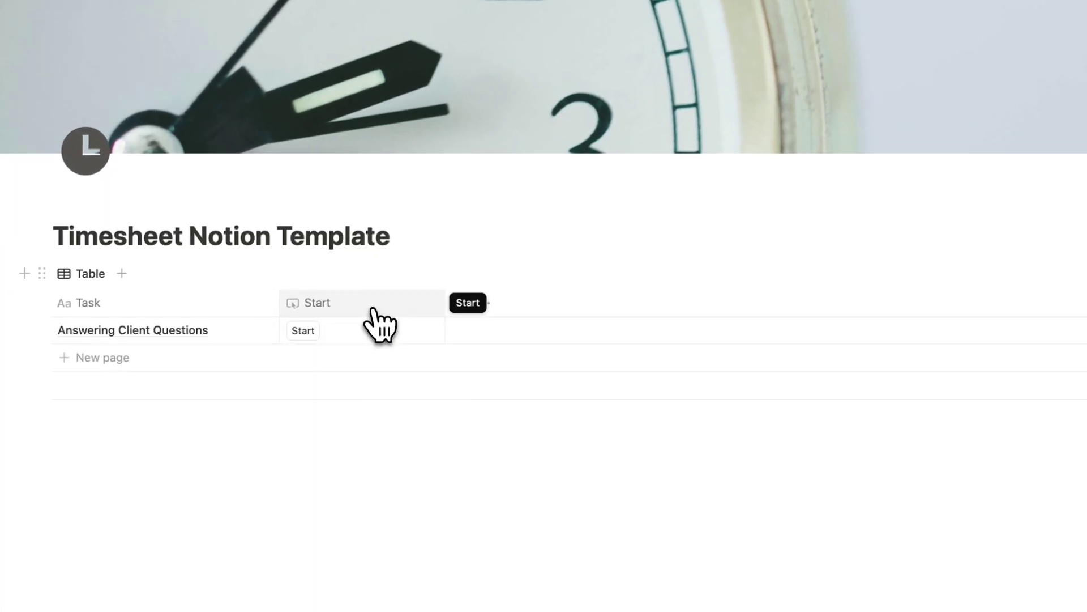
# Step: Duplicate the Start button property and rename the copy to "End"
pyautogui.click(374, 310)
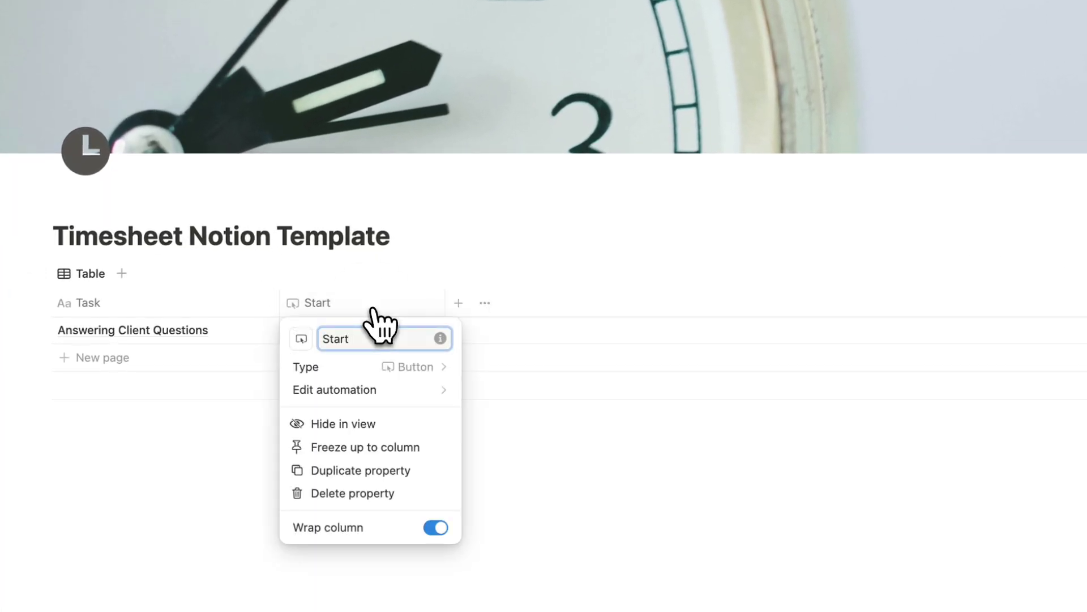
pyautogui.click(366, 472)
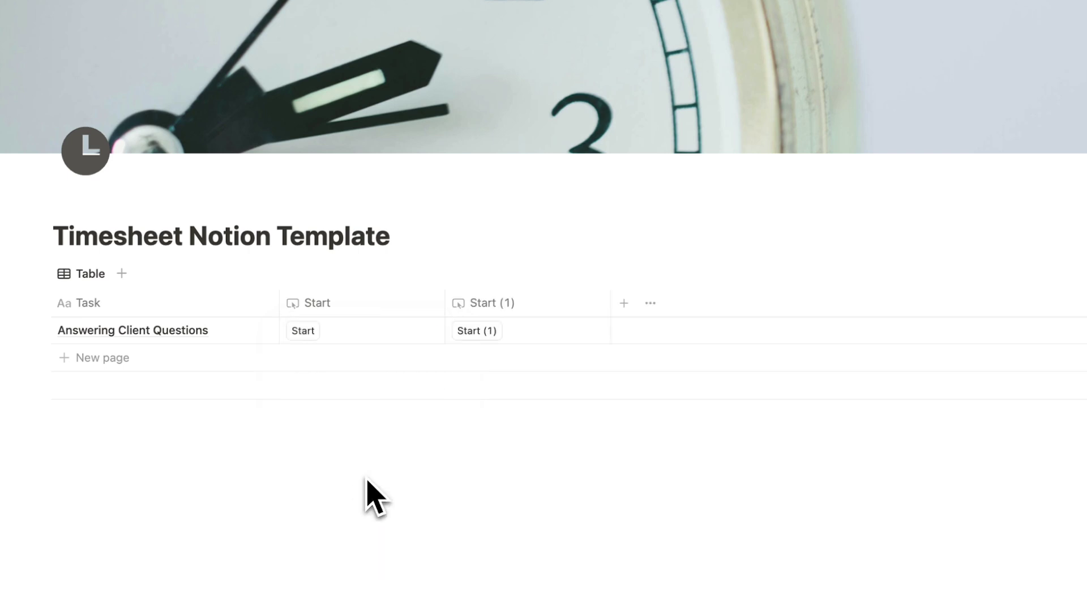
pyautogui.click(514, 306)
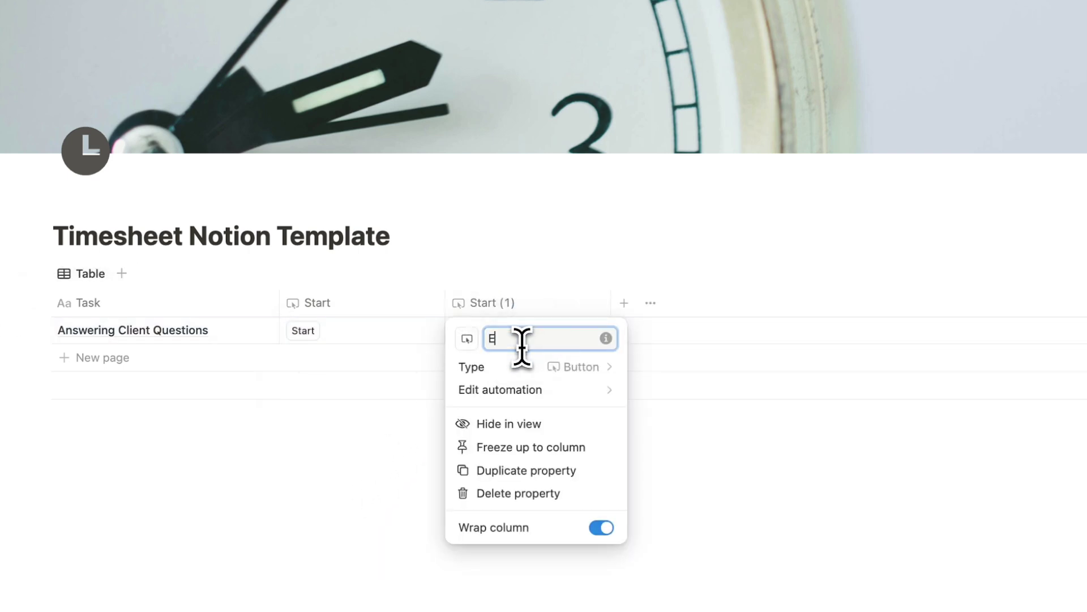
pyautogui.press('Return')
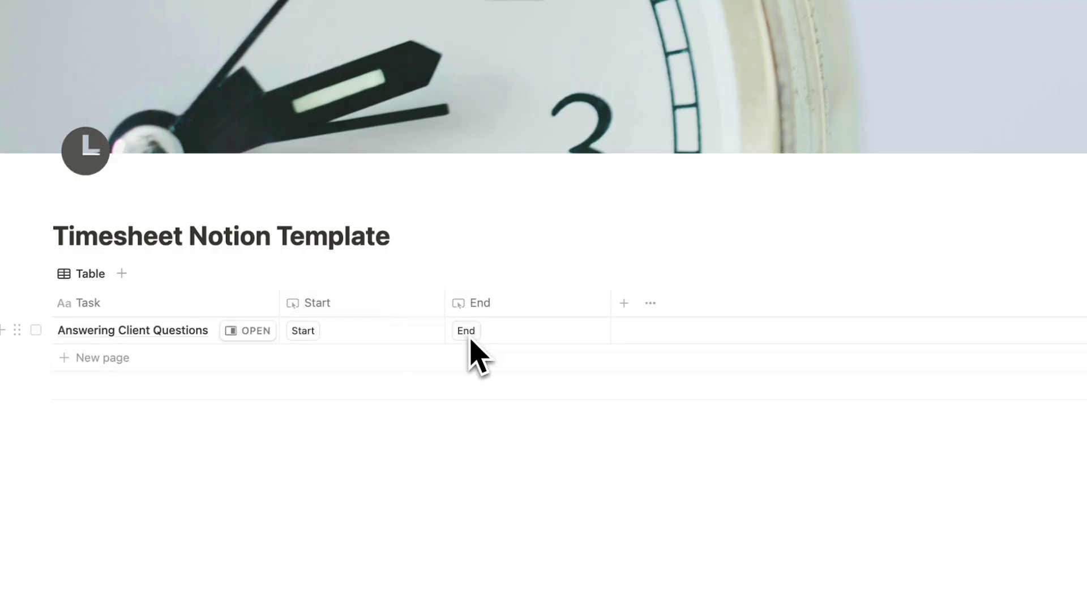
# Step: Try the label "ddddd" on the Start button, reset the label to "Start" and save the automation
pyautogui.click(364, 306)
pyautogui.click(395, 391)
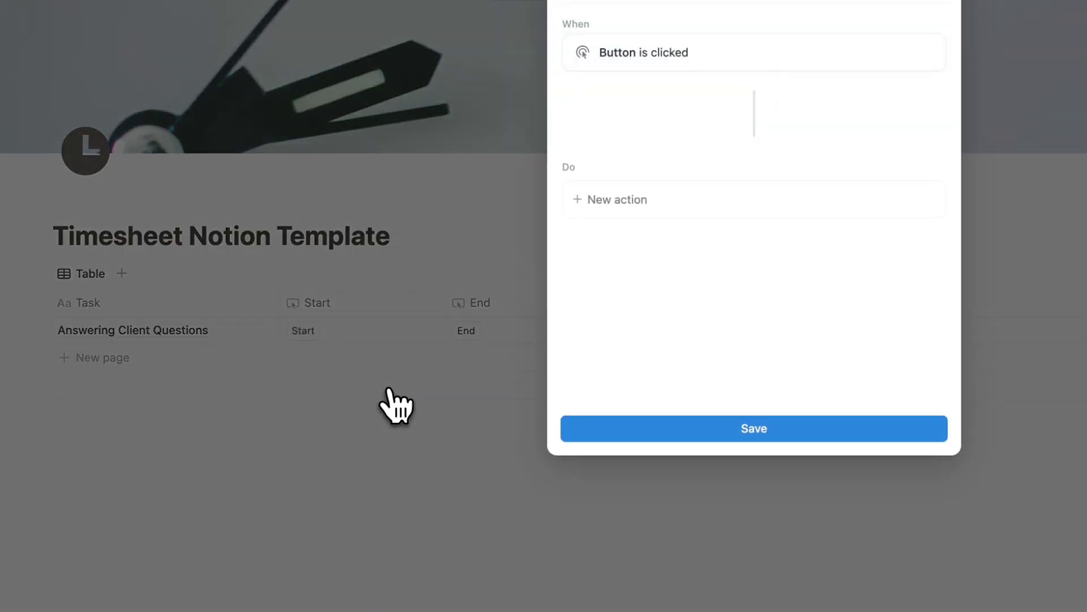
pyautogui.doubleClick(461, 68)
pyautogui.write('ddddd')
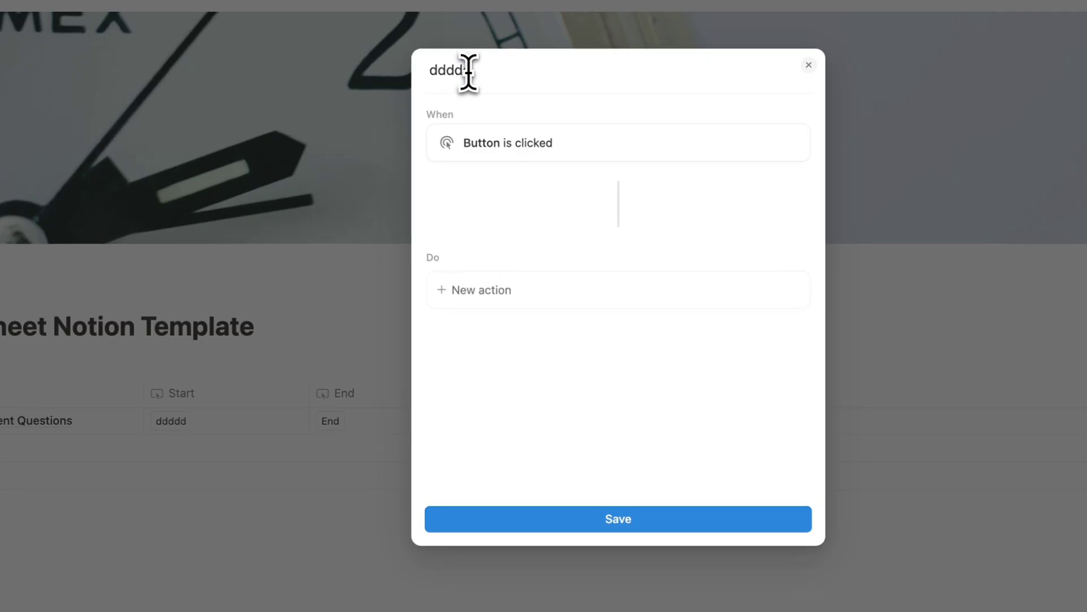
pyautogui.doubleClick(469, 71)
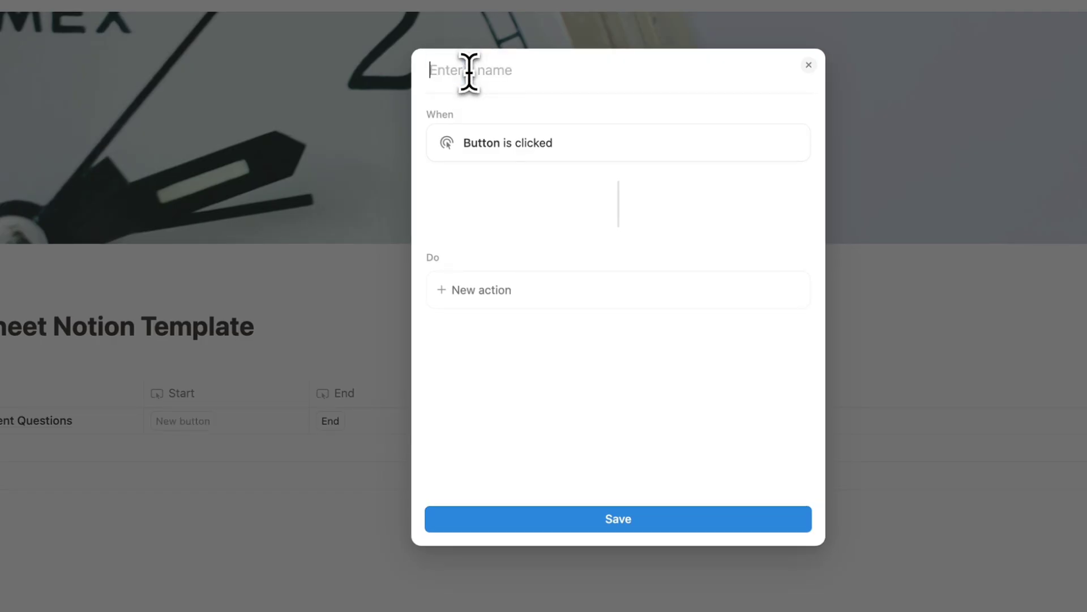
pyautogui.write('Start')
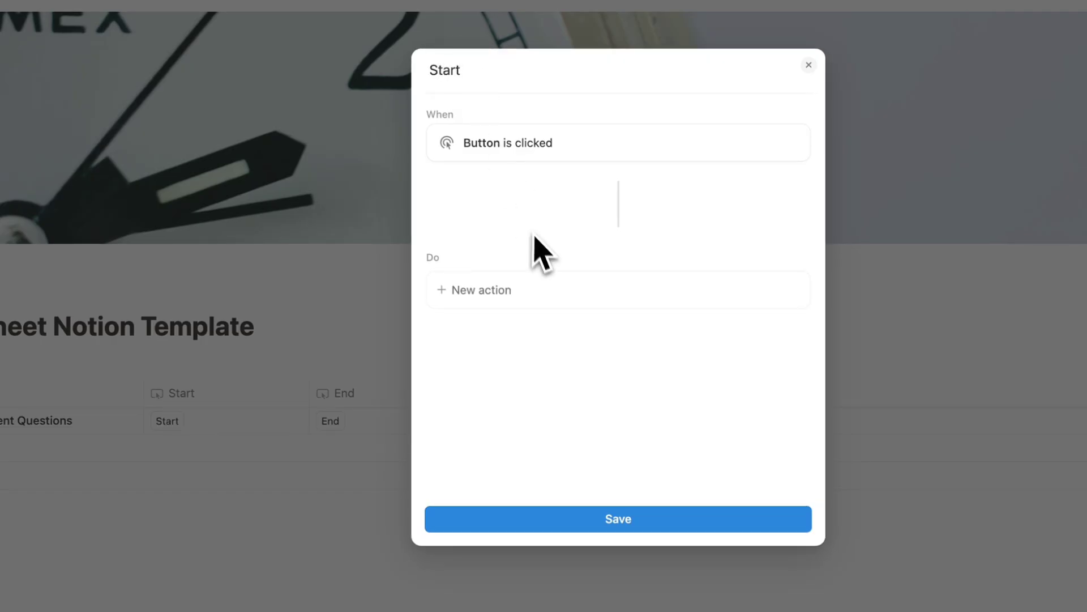
pyautogui.click(579, 517)
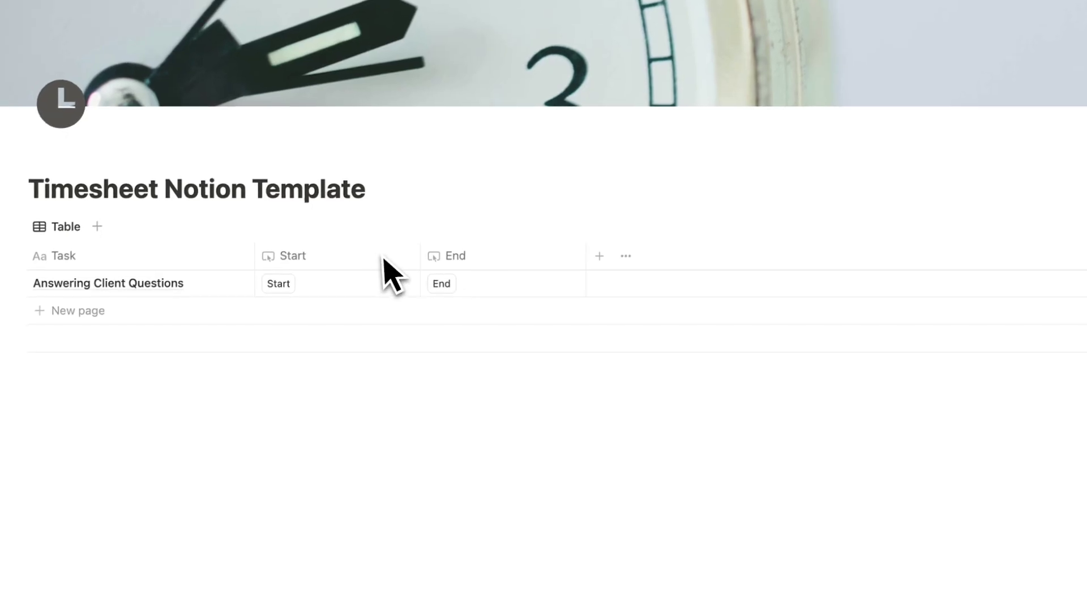
# Step: Place the Start and End button columns before the Task column and narrow the button columns
pyautogui.moveTo(354, 267); pyautogui.dragTo(144, 296)
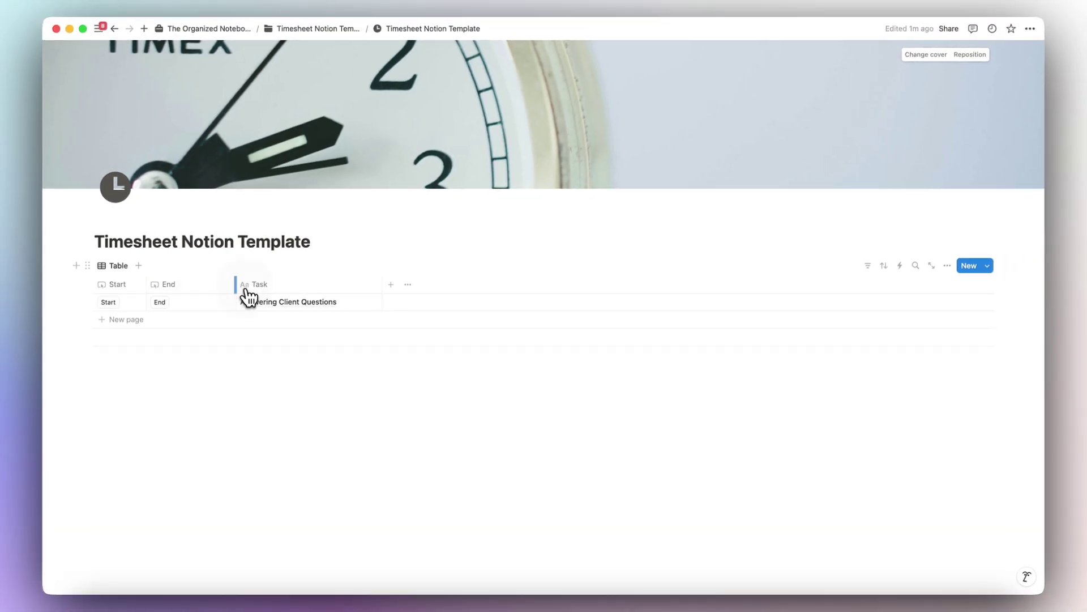
pyautogui.moveTo(247, 294); pyautogui.dragTo(189, 295)
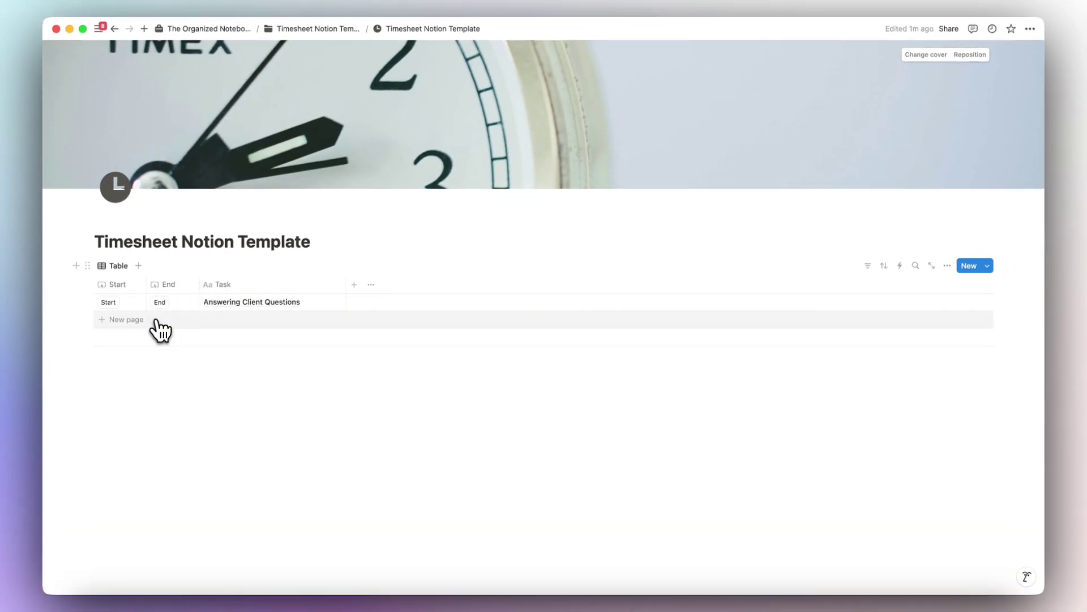
# Step: Add a Date property to the Timesheet table and name it "Start Time"
pyautogui.click(355, 286)
pyautogui.write('date')
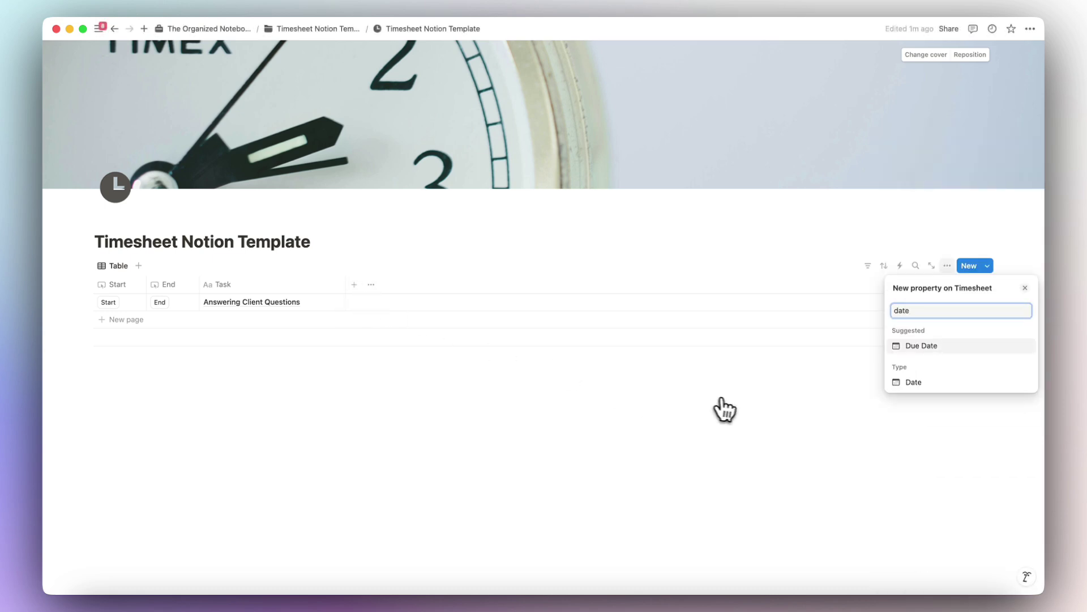
pyautogui.click(907, 383)
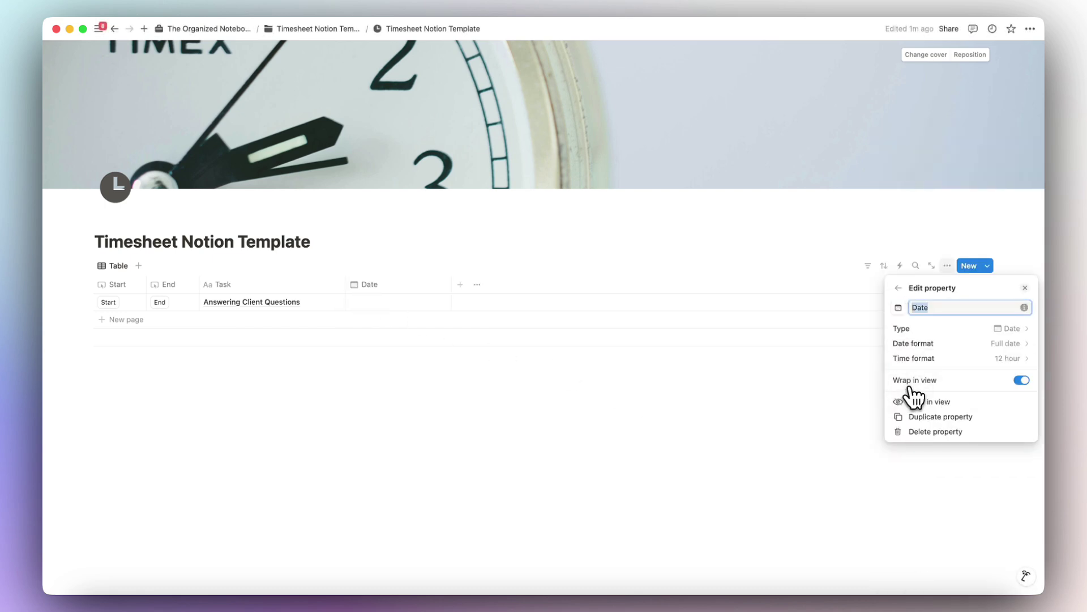
pyautogui.write('Start Tim')
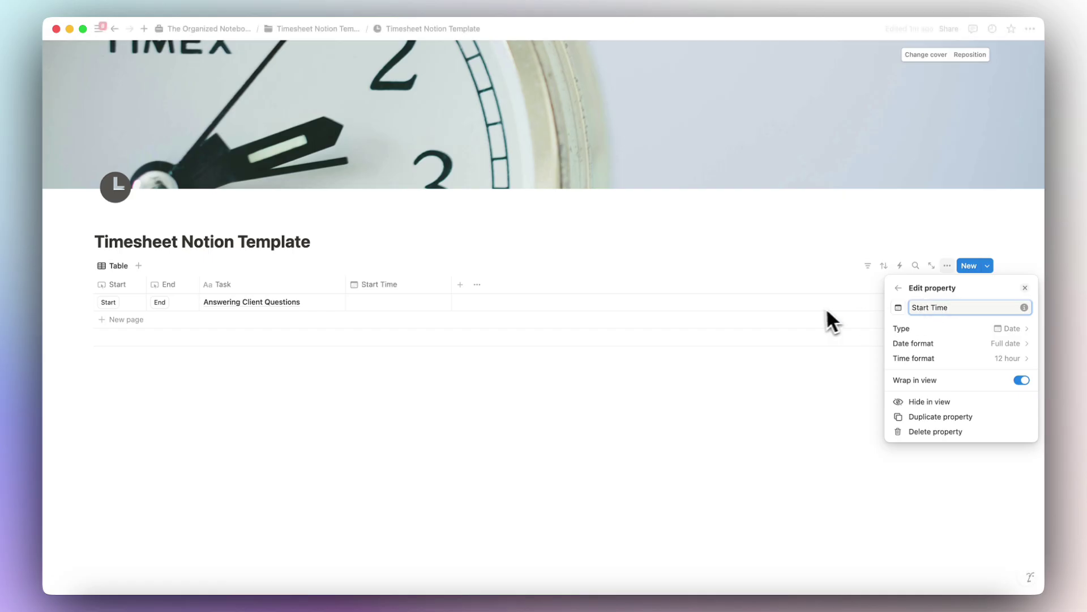
pyautogui.click(674, 295)
# Step: Duplicate the Start Time property and rename the copy to "End Time"
pyautogui.click(399, 288)
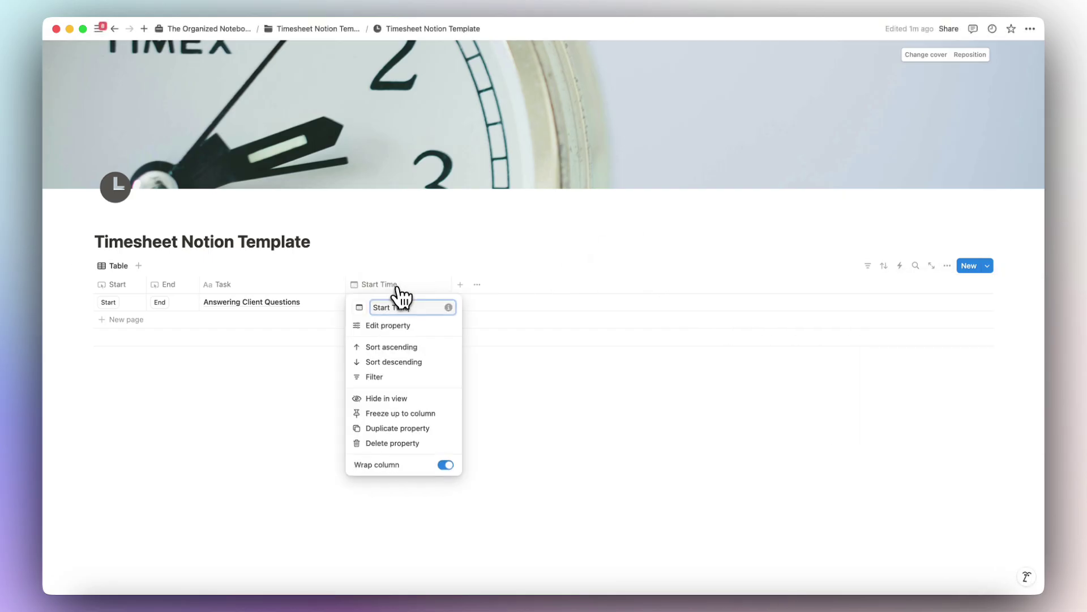
pyautogui.click(398, 431)
pyautogui.click(500, 285)
pyautogui.write('End Time')
pyautogui.click(493, 261)
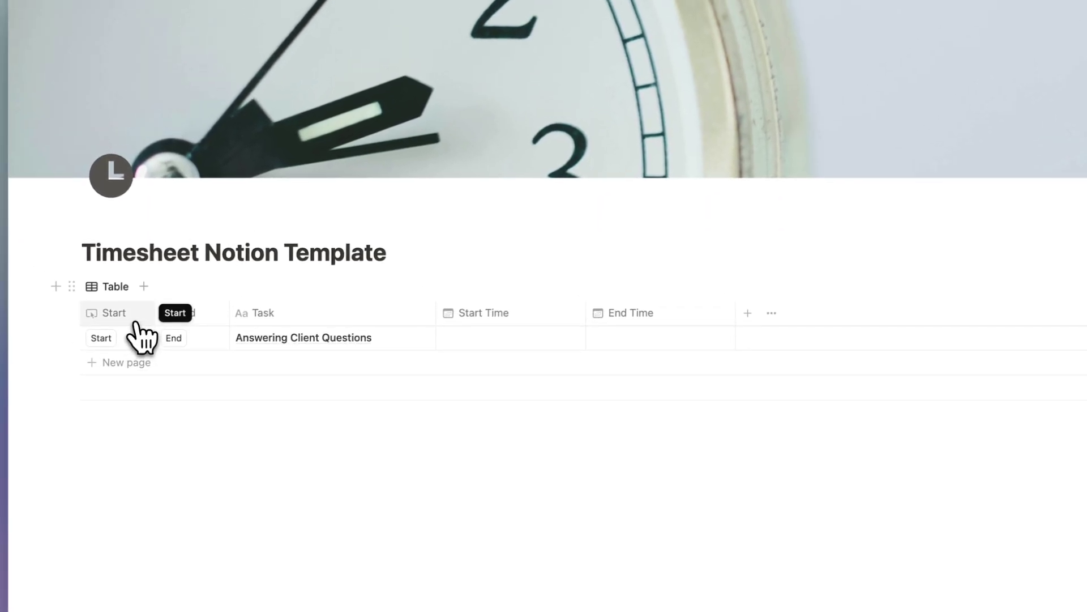
# Step: Automate the Start button to set Start Time to Time triggered, save it, and run it on the Answering Client Questions entry
pyautogui.click(136, 318)
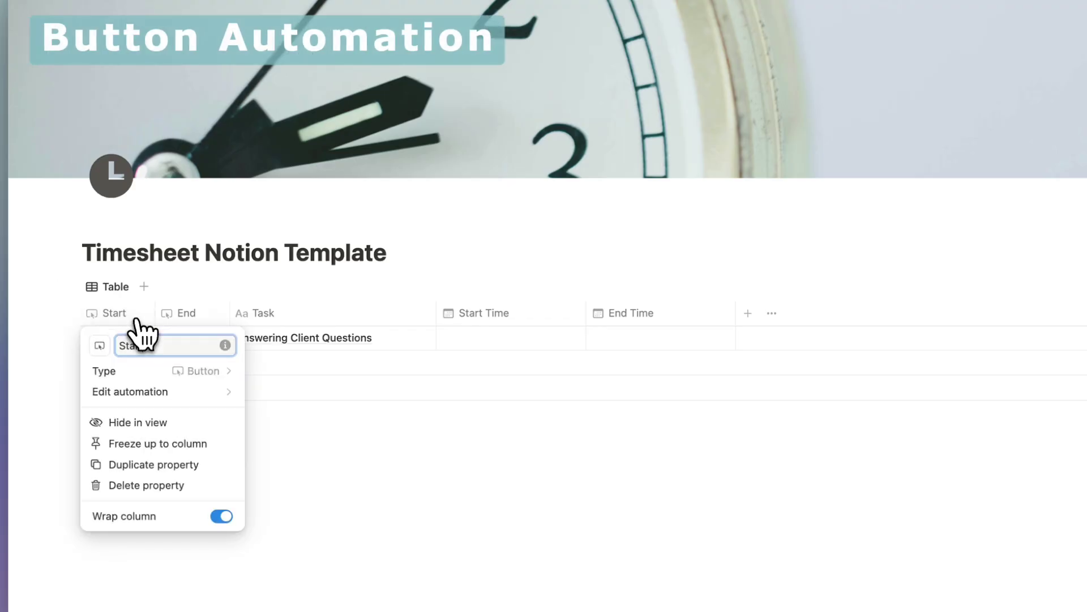
pyautogui.click(176, 394)
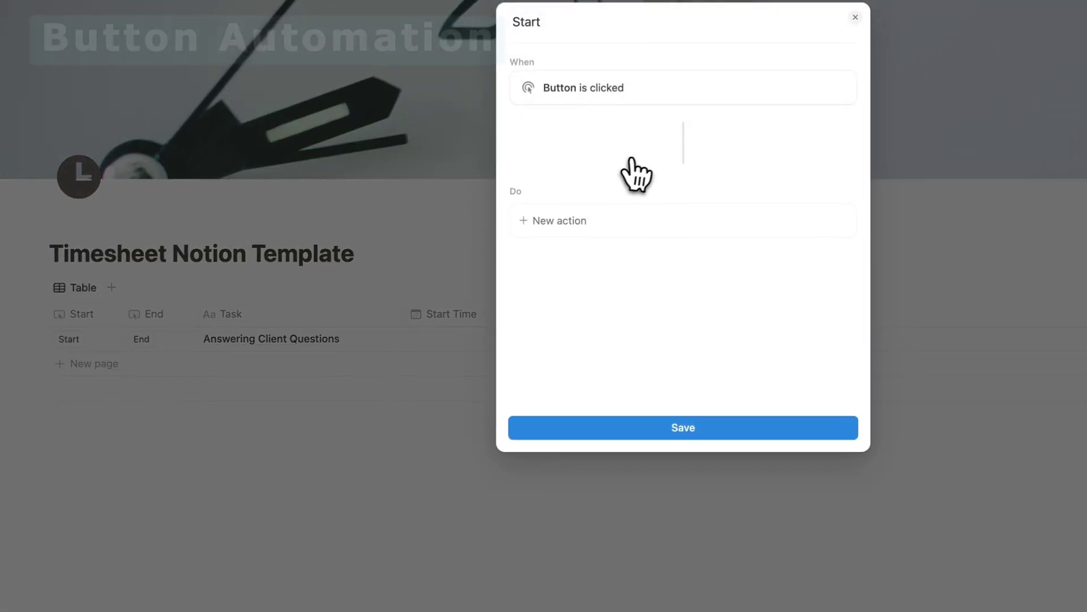
pyautogui.click(637, 234)
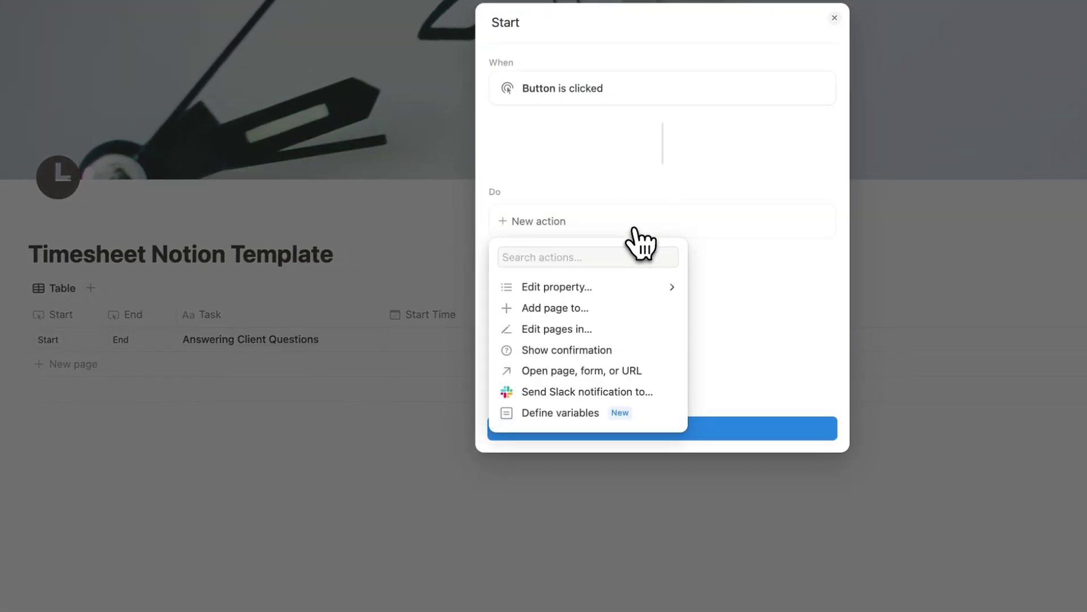
pyautogui.click(638, 286)
pyautogui.click(649, 330)
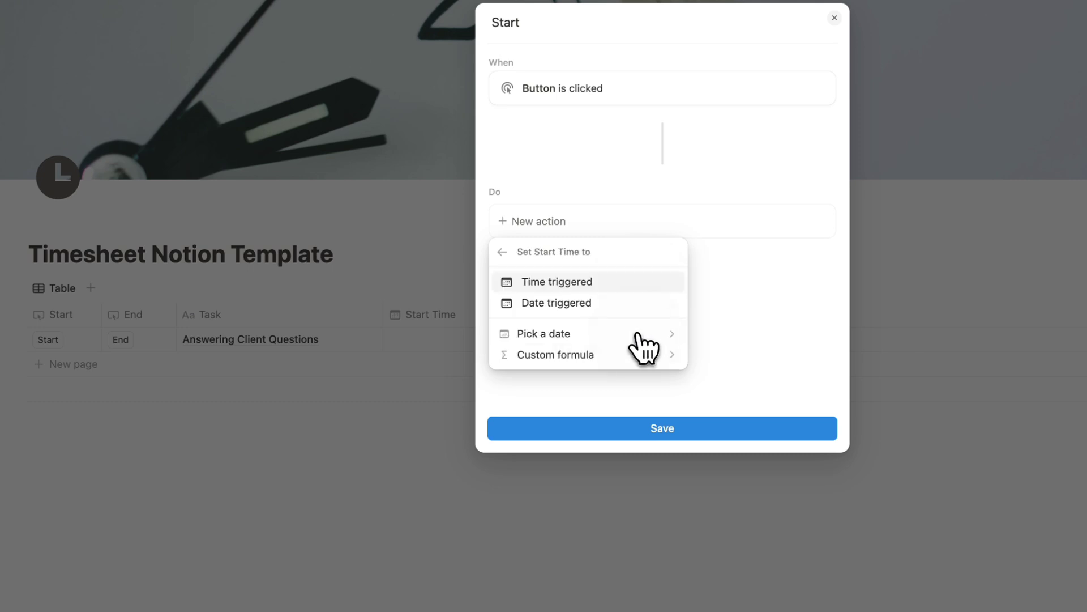
pyautogui.click(582, 283)
pyautogui.click(637, 432)
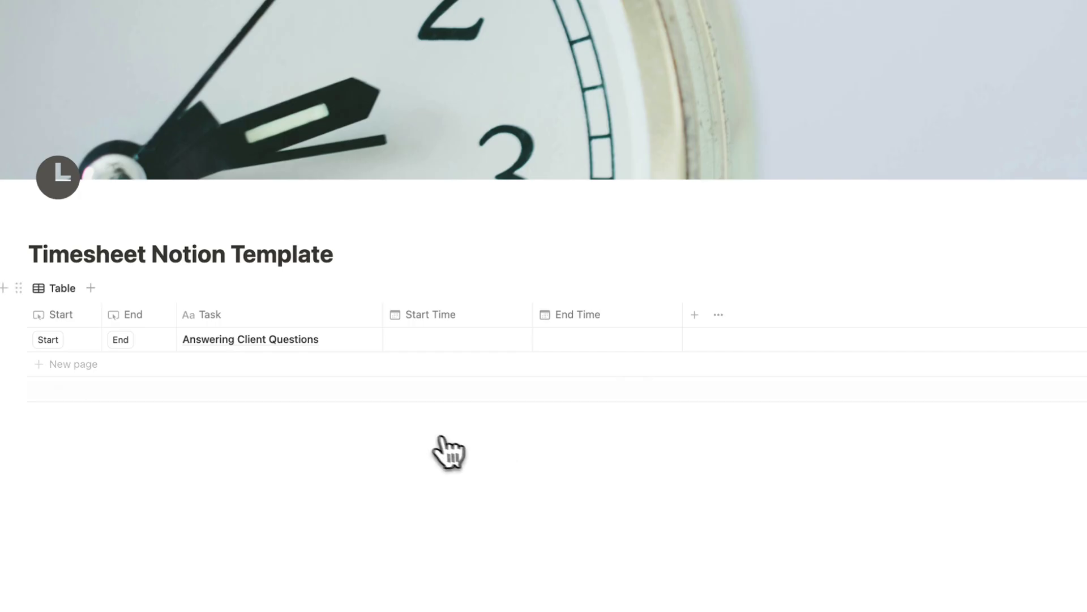
pyautogui.click(47, 339)
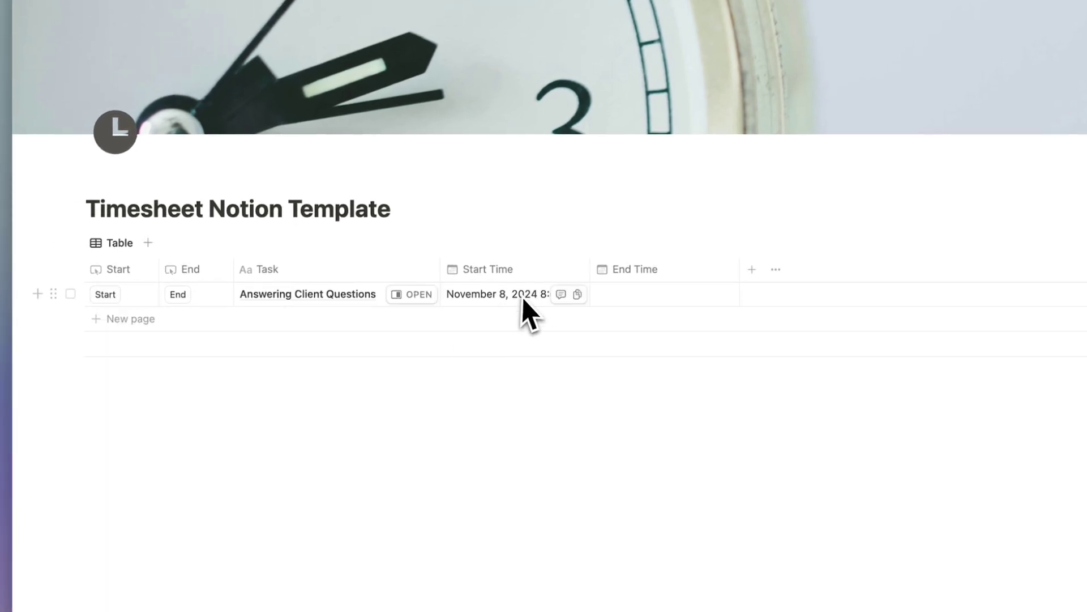
# Step: Automate the End button to set End Time to Time triggered, save it, and run it on the Answering Client Questions entry
pyautogui.click(225, 276)
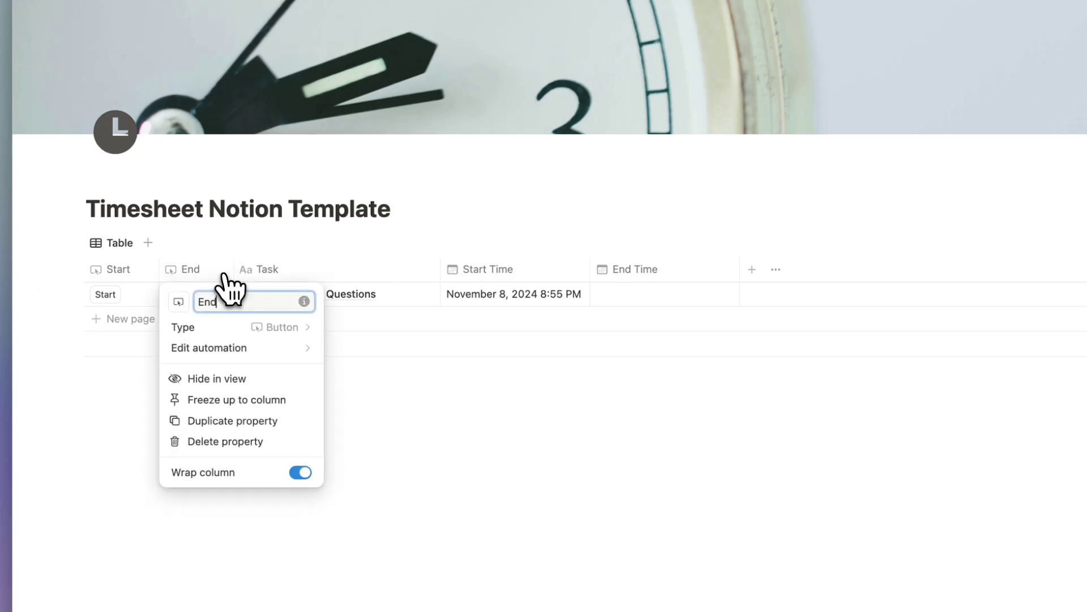
pyautogui.click(245, 346)
pyautogui.click(605, 207)
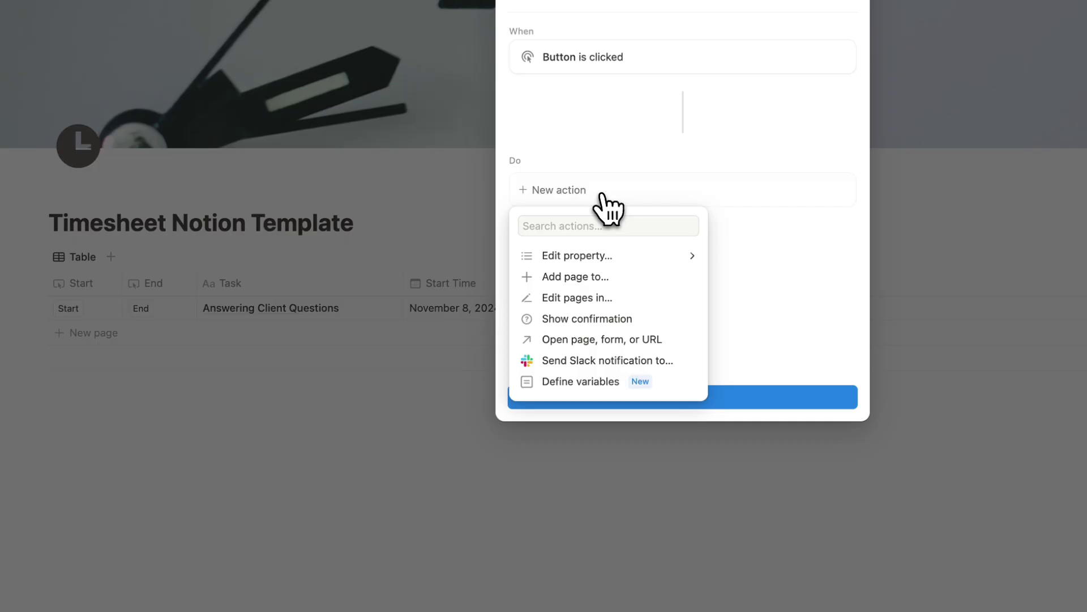
pyautogui.click(619, 256)
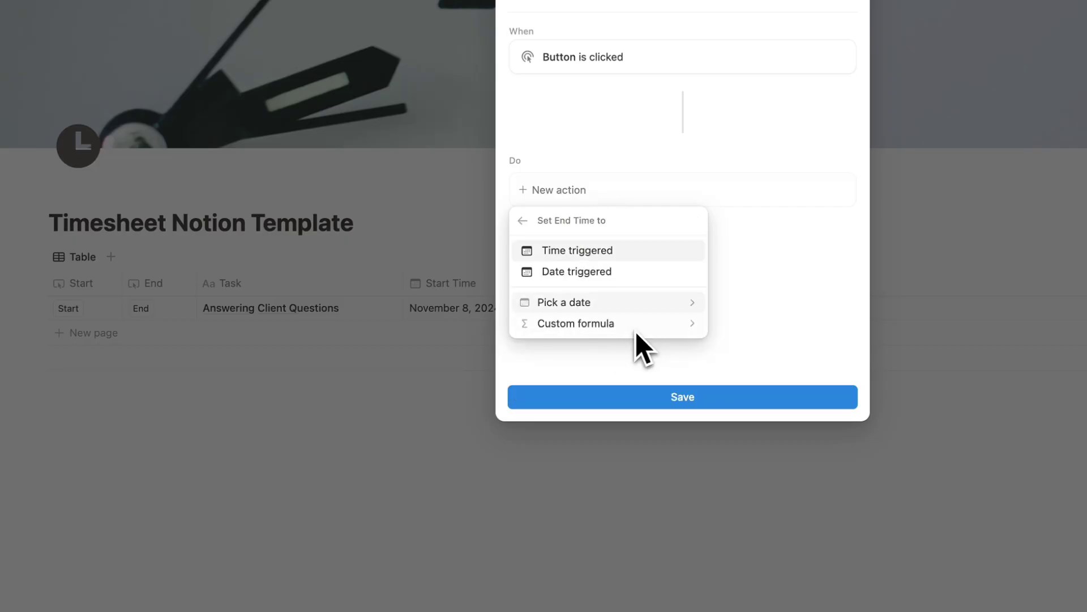
pyautogui.click(633, 253)
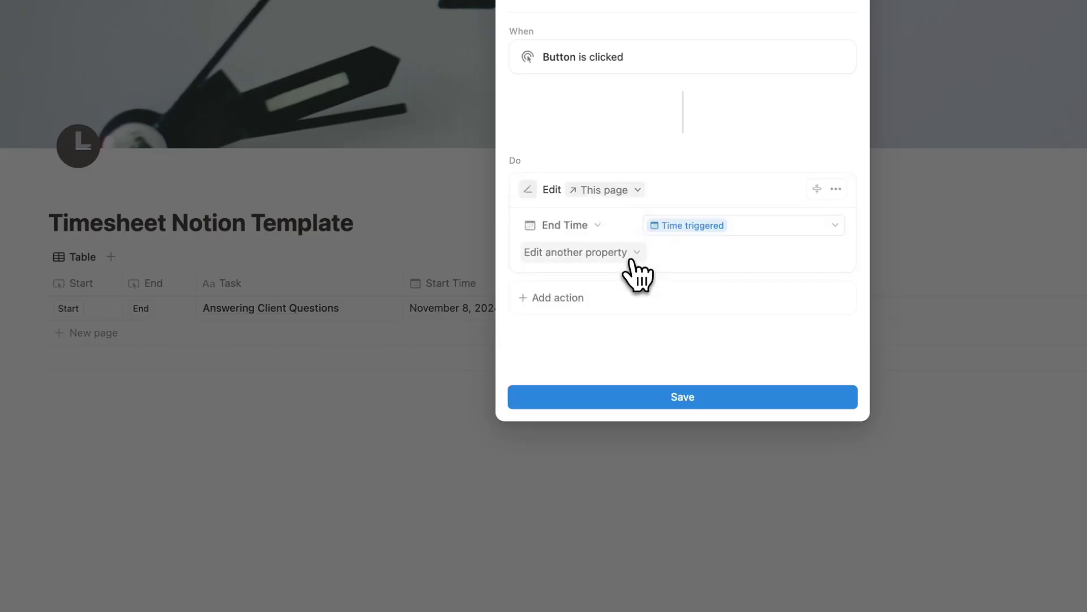
pyautogui.click(648, 396)
pyautogui.click(143, 309)
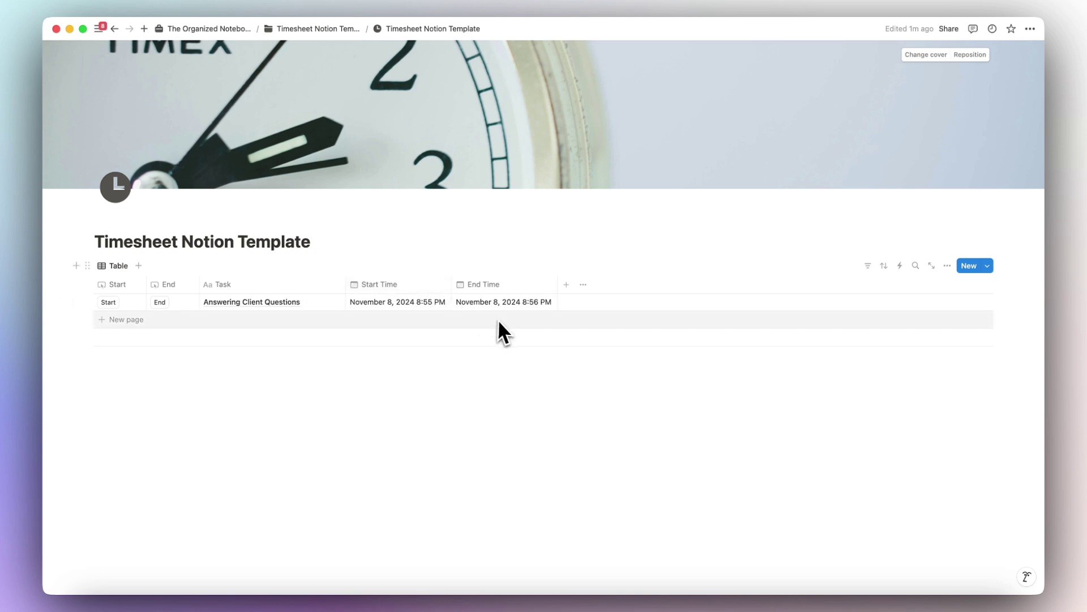
# Step: Set the time in the Answering Client Questions entry's Start Time to 7:56 PM
pyautogui.click(420, 306)
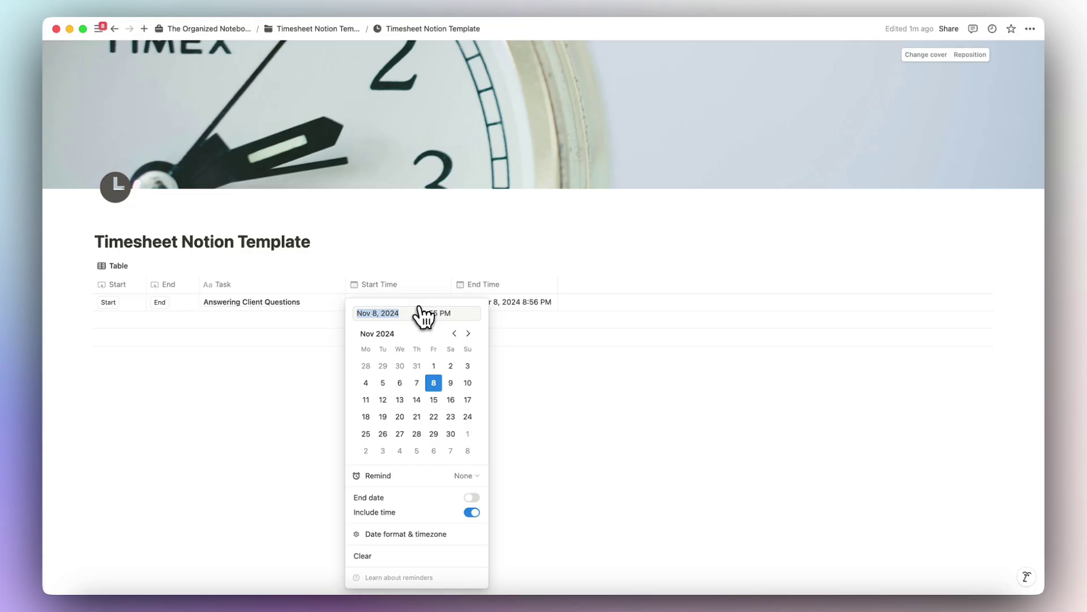
pyautogui.press('BackSpace')
pyautogui.write('7')
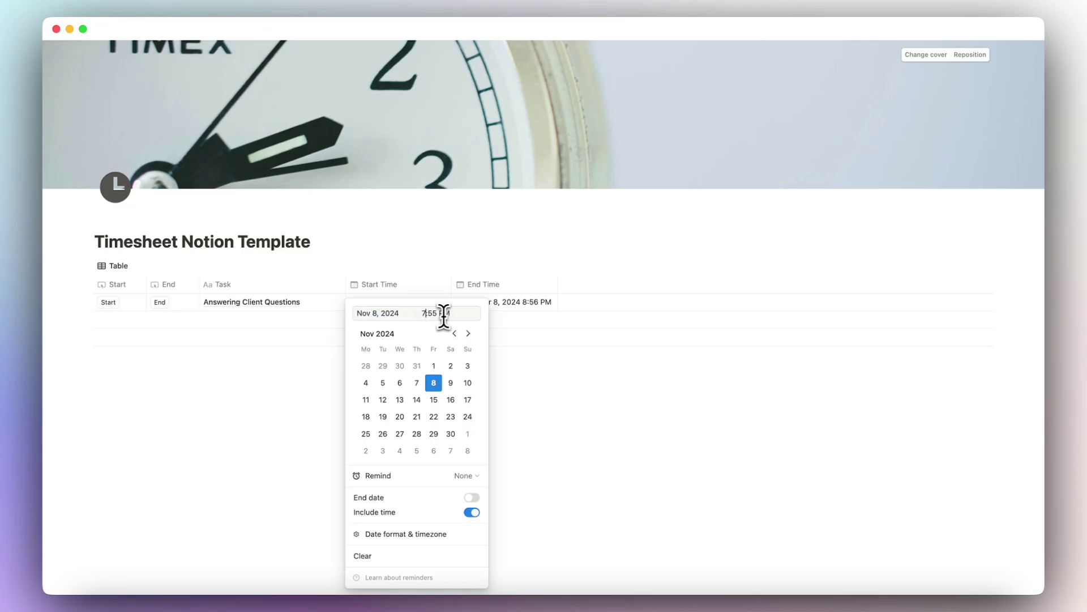
pyautogui.press('BackSpace')
pyautogui.write('6')
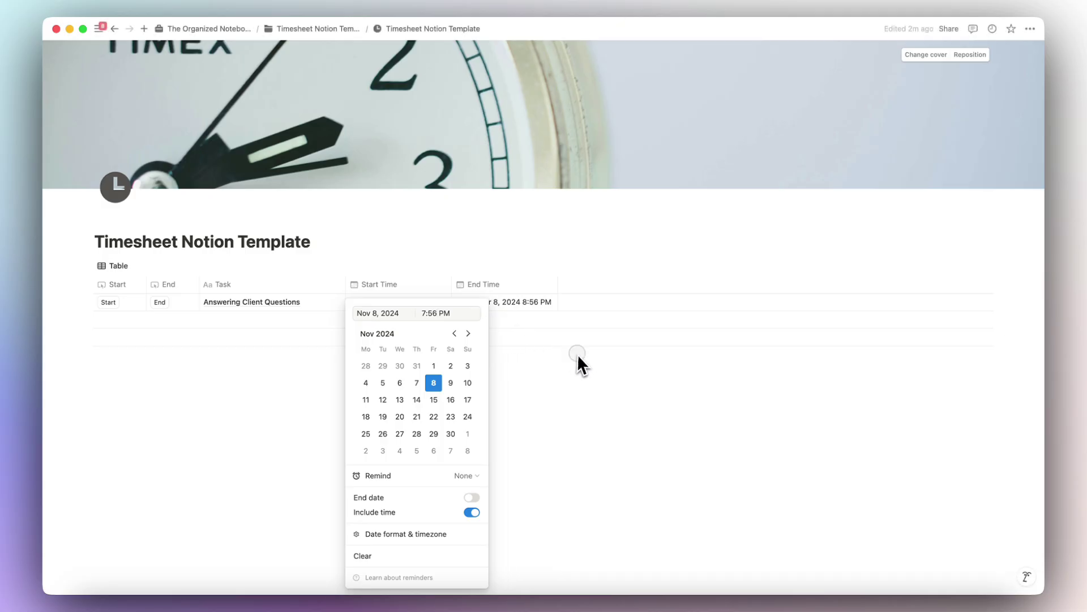
pyautogui.press('Return')
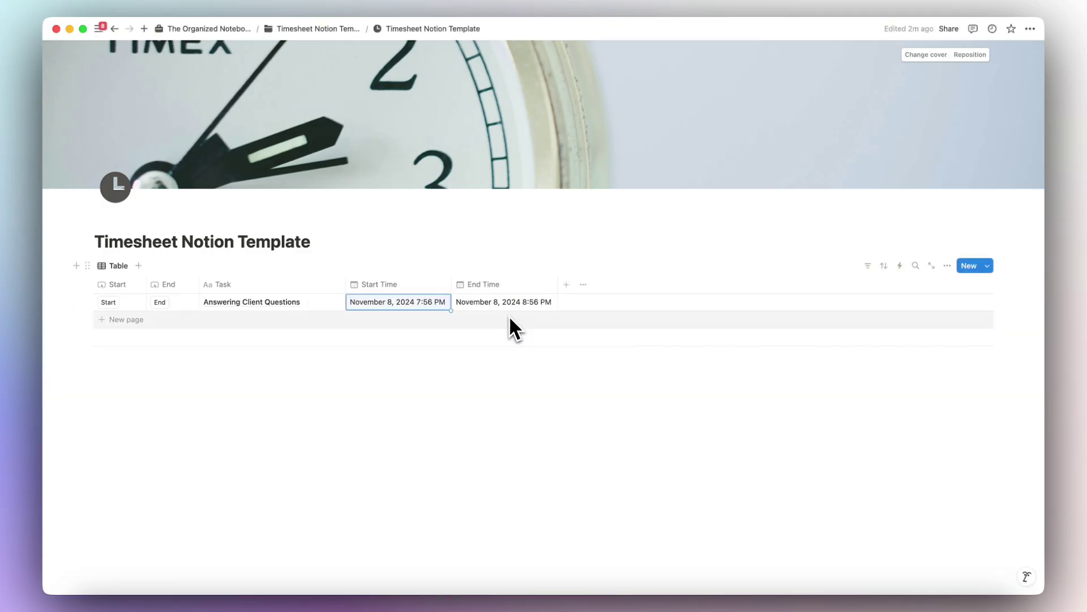
# Step: Add a Formula property to the Timesheet table and open its formula editor from the first entry
pyautogui.click(567, 286)
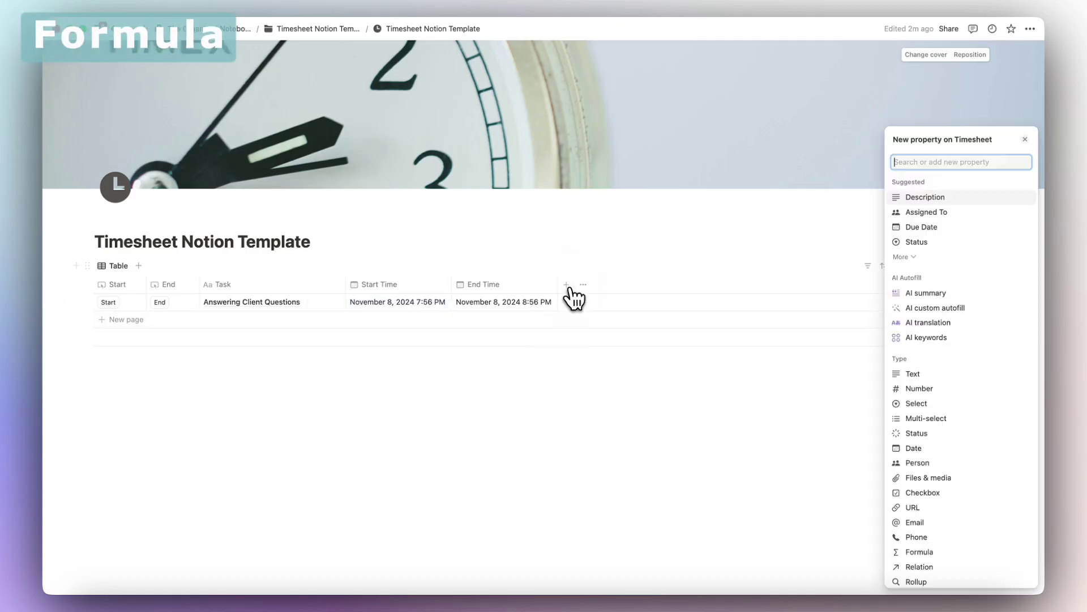
pyautogui.write('formula')
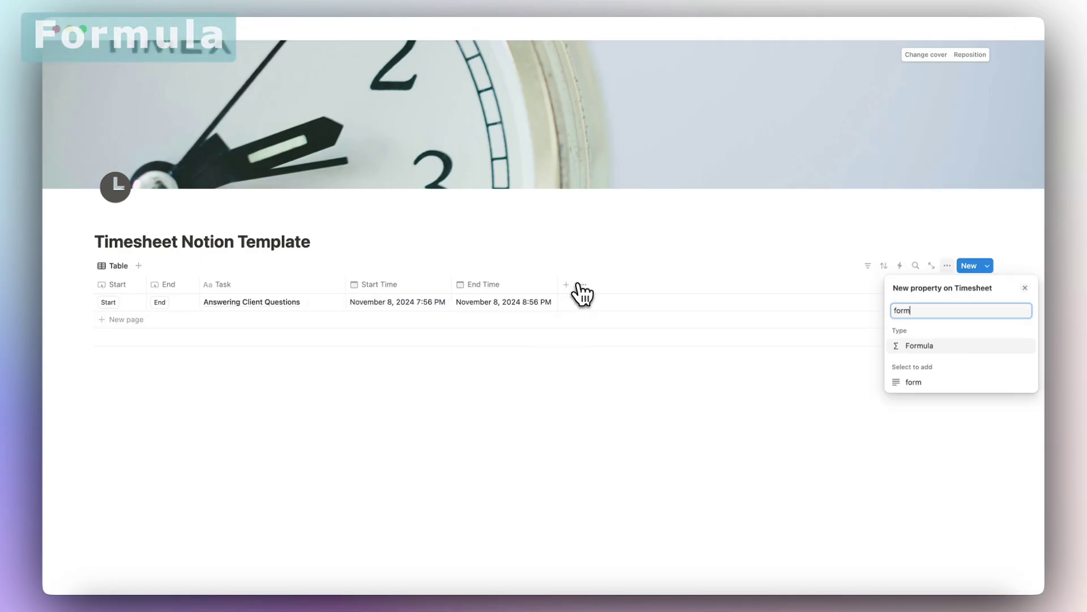
pyautogui.click(917, 344)
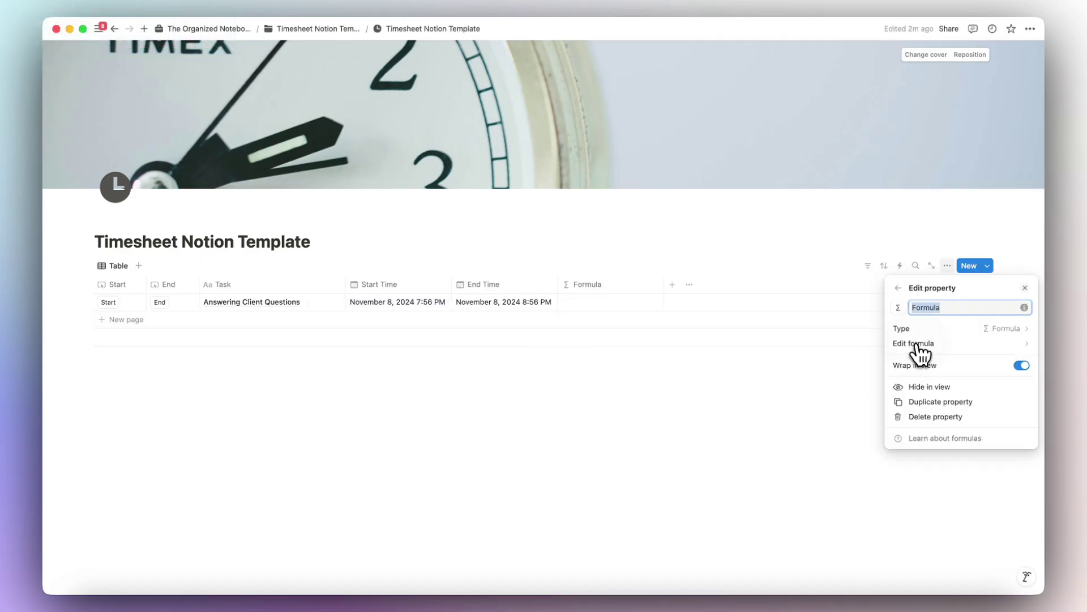
pyautogui.press('Escape')
pyautogui.click(598, 304)
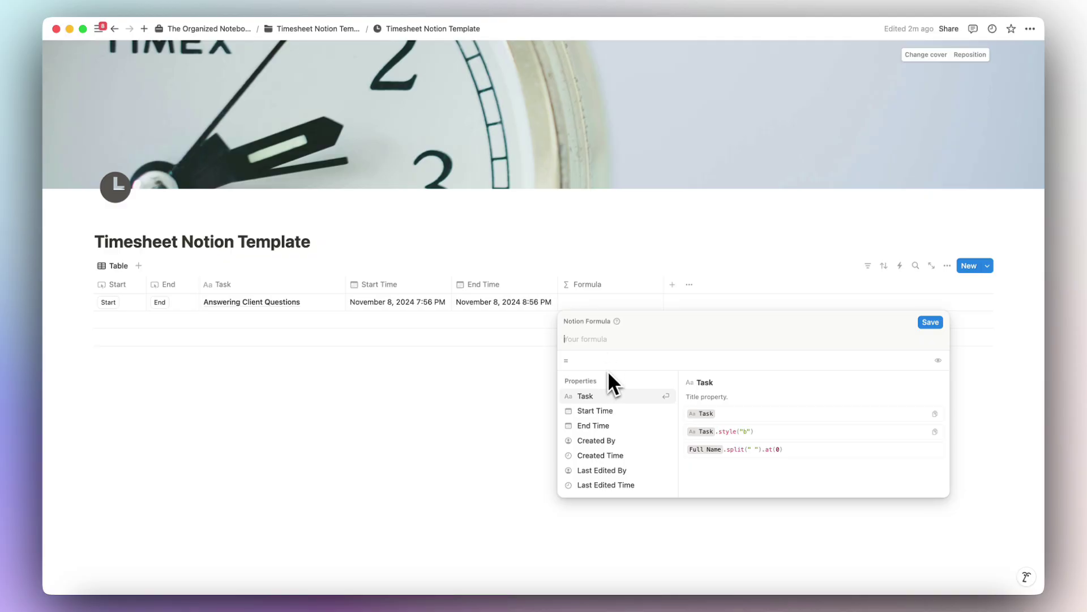
# Step: Enter the formula dateBetween(End Time, Start Time, "minutes") in the Formula property
pyautogui.press('Down')
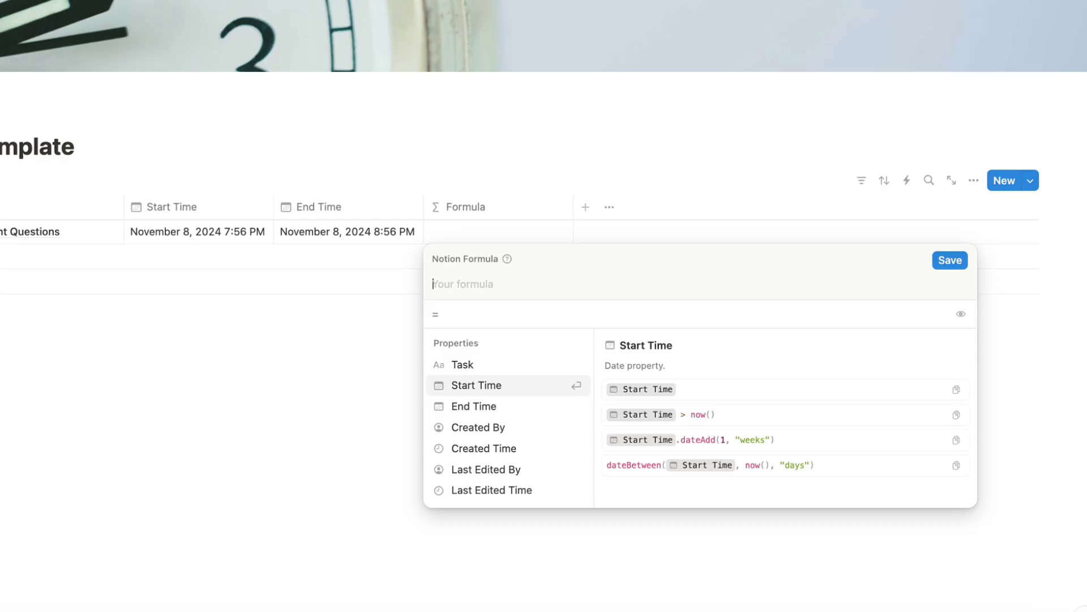
pyautogui.scroll(-1, 503, 405)
pyautogui.write('date')
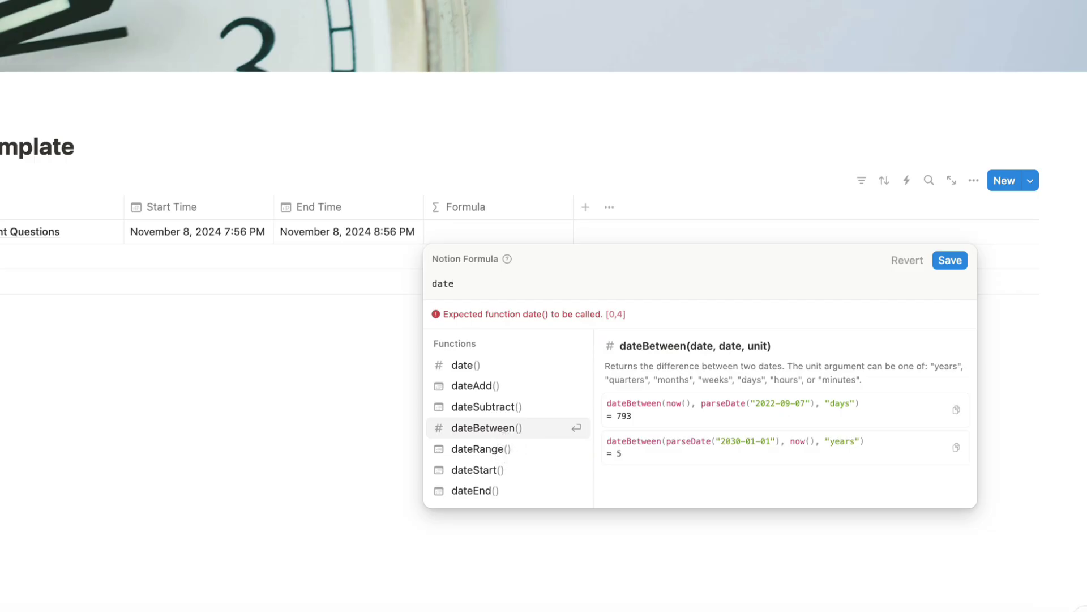
pyautogui.press('Return')
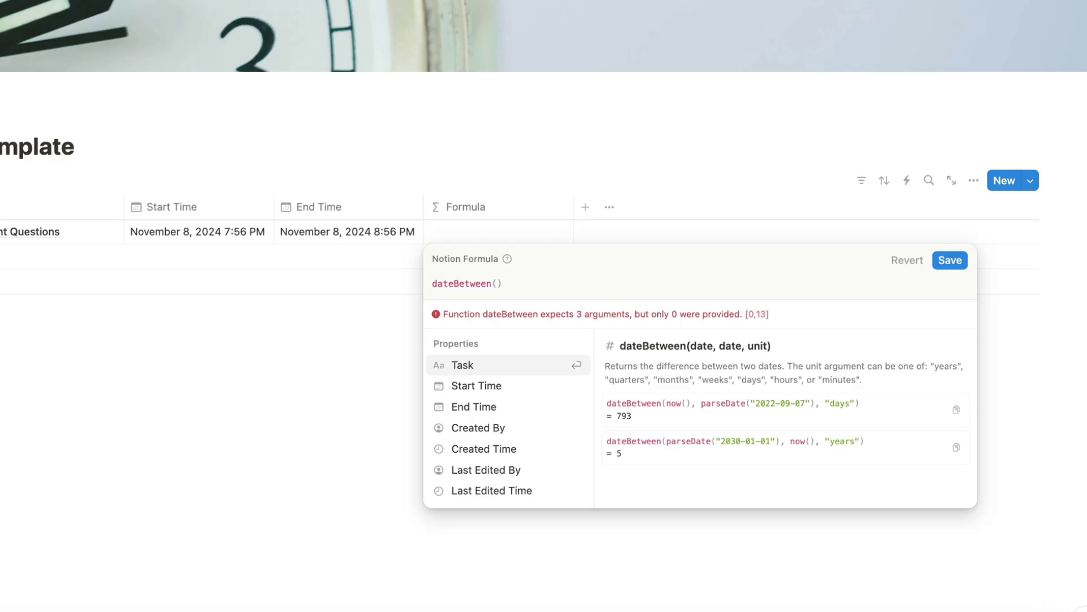
pyautogui.write('end')
pyautogui.press('Return')
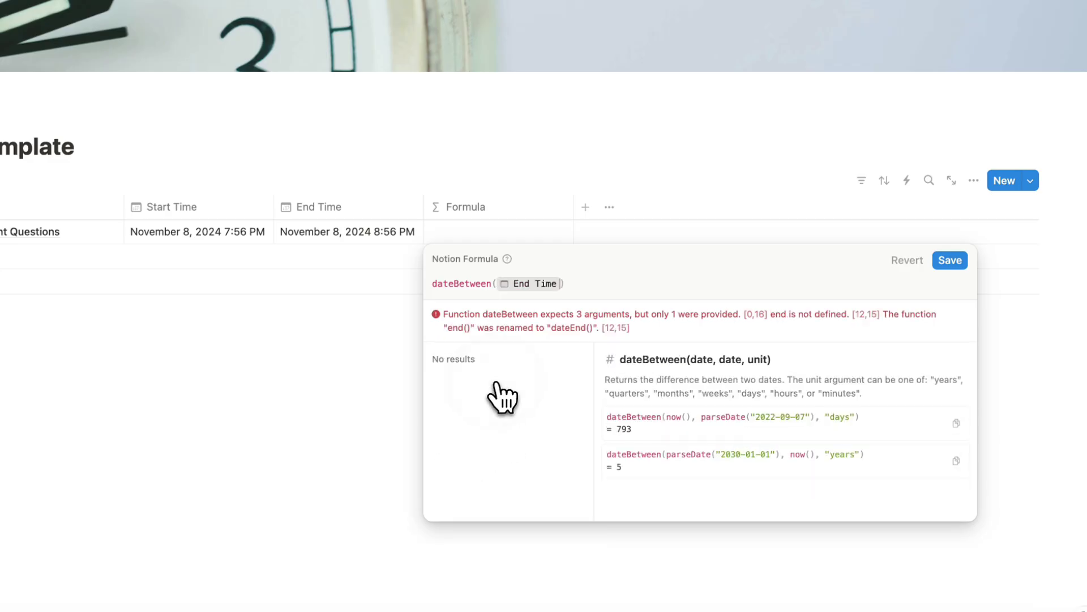
pyautogui.write(',')
pyautogui.write('start')
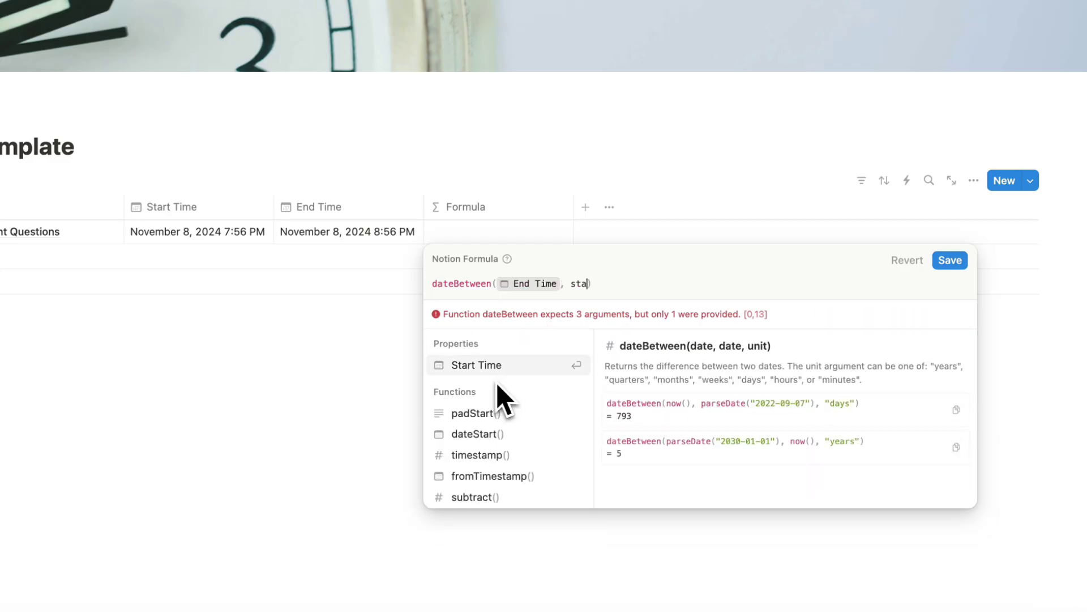
pyautogui.press('Return')
pyautogui.write(', "m')
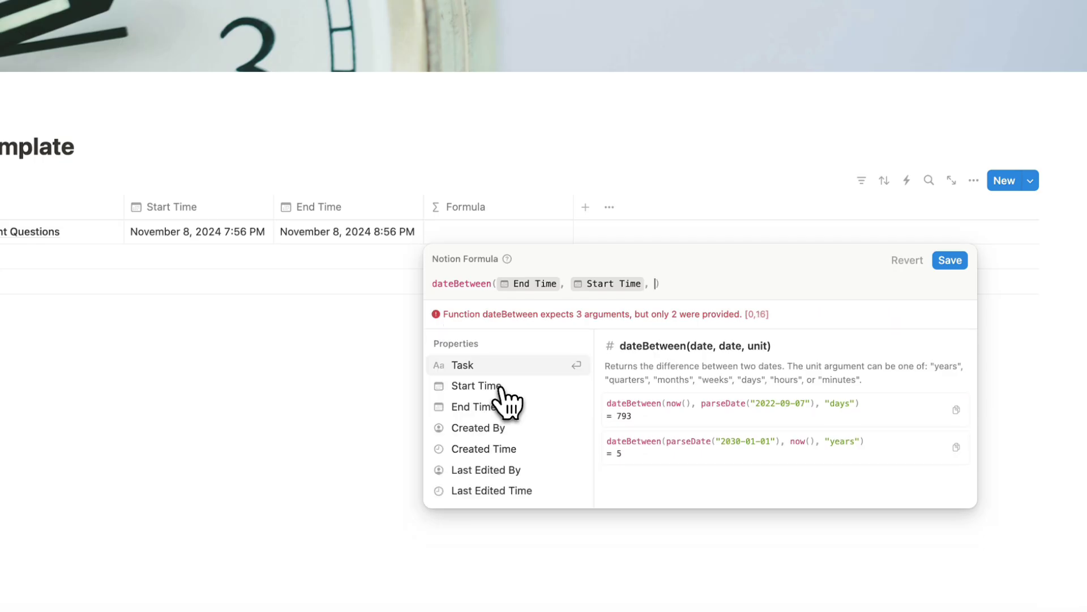
pyautogui.write('inutes')
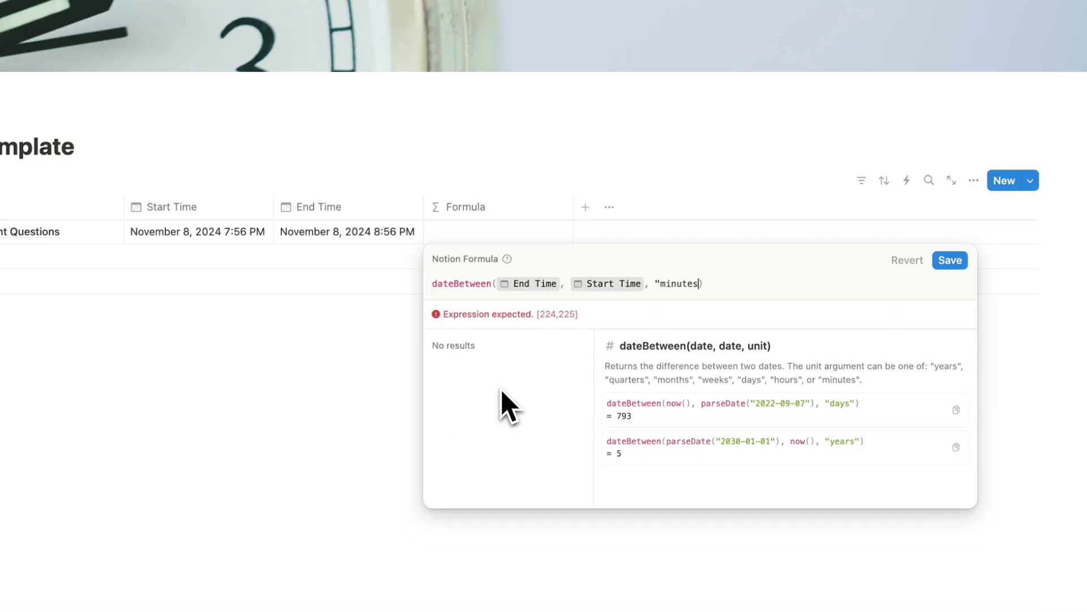
pyautogui.write('")')
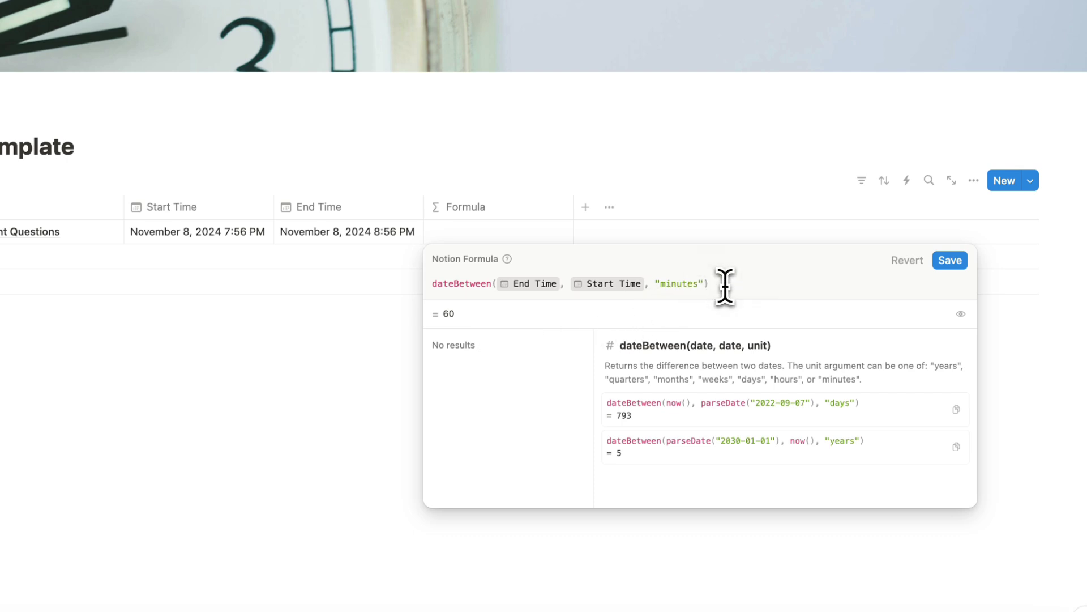
# Step: Extend the formula to round(dateBetween(End Time, Start Time, "minutes")/60*100)/100 and save it
pyautogui.write('/660')
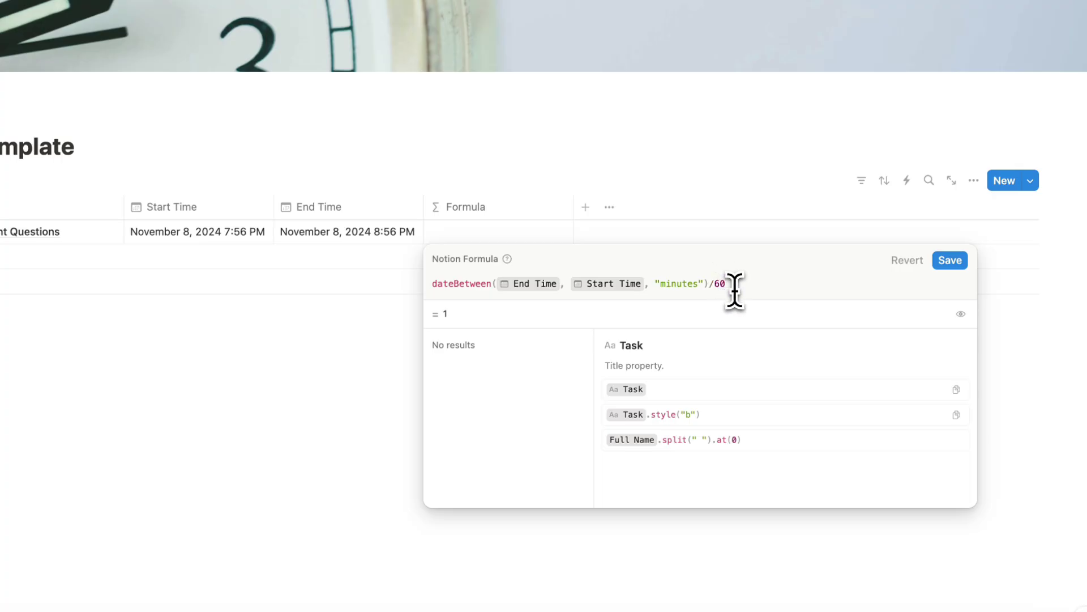
pyautogui.click(436, 286)
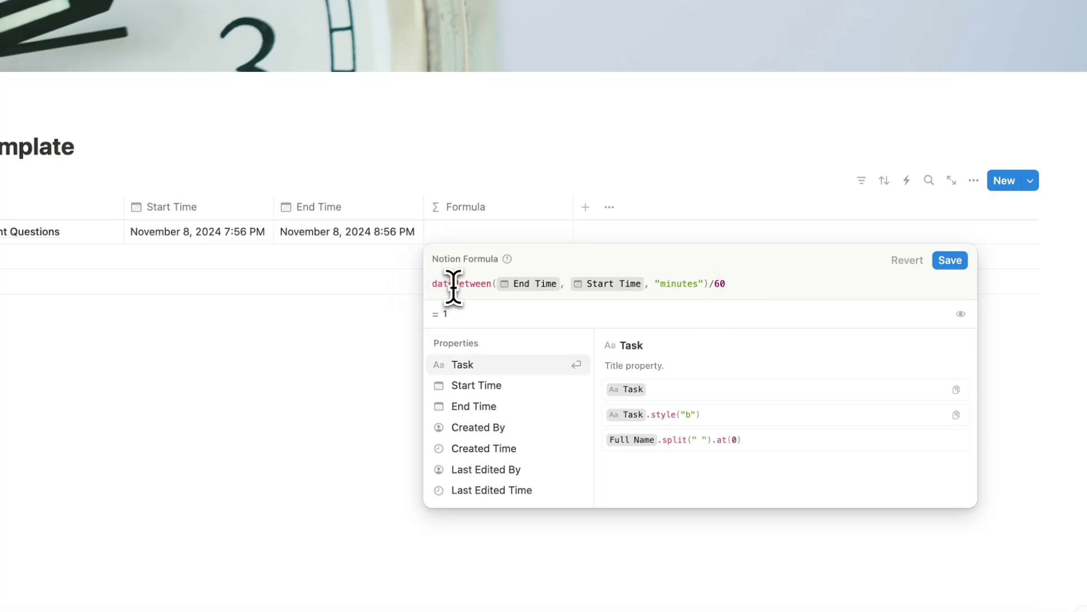
pyautogui.write('round(')
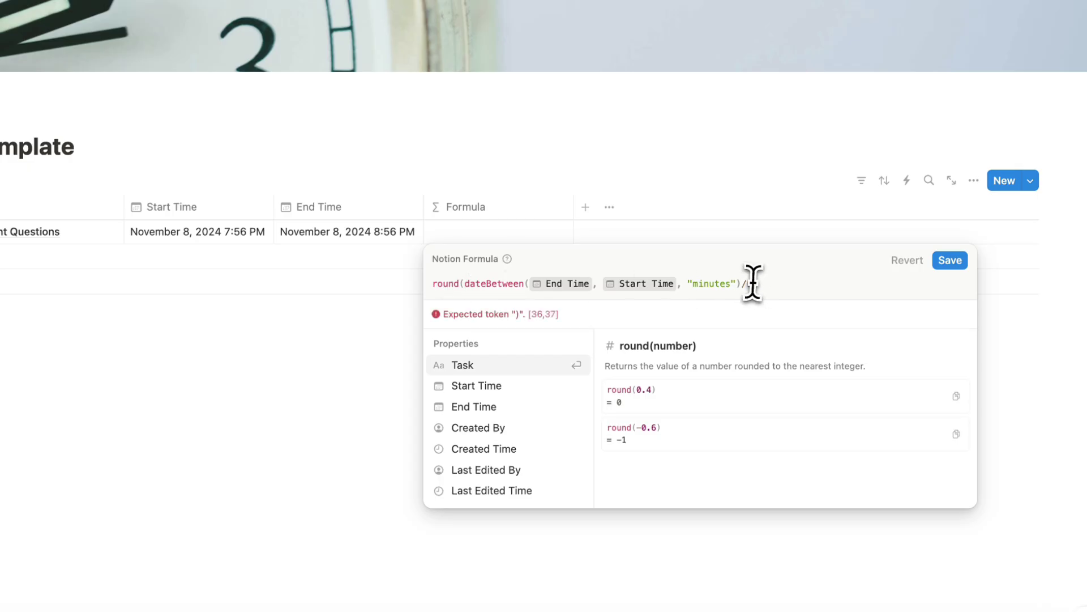
pyautogui.click(761, 284)
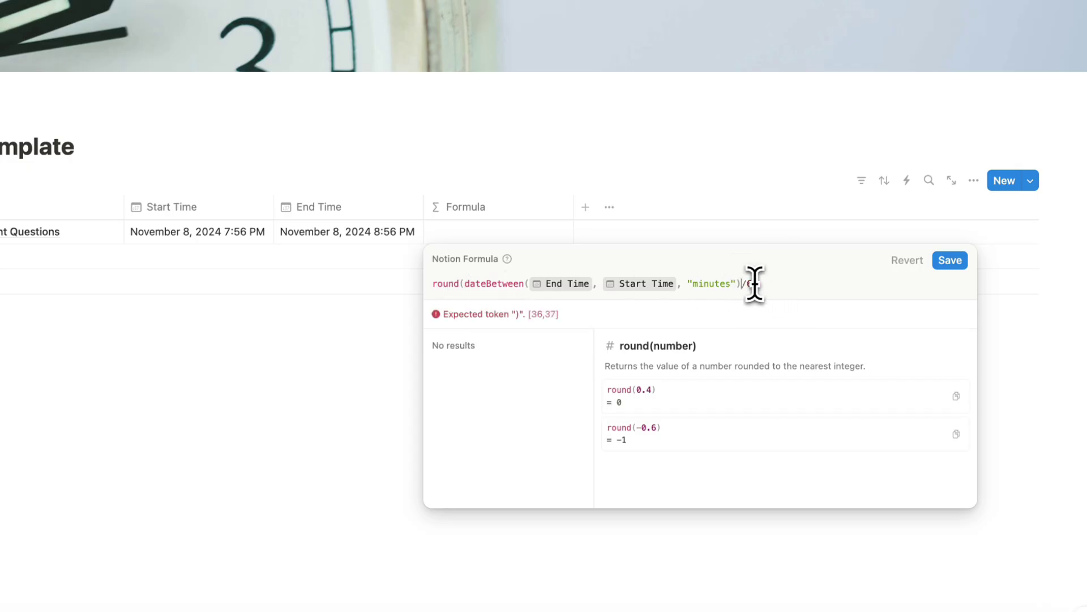
pyautogui.write('*100)/100')
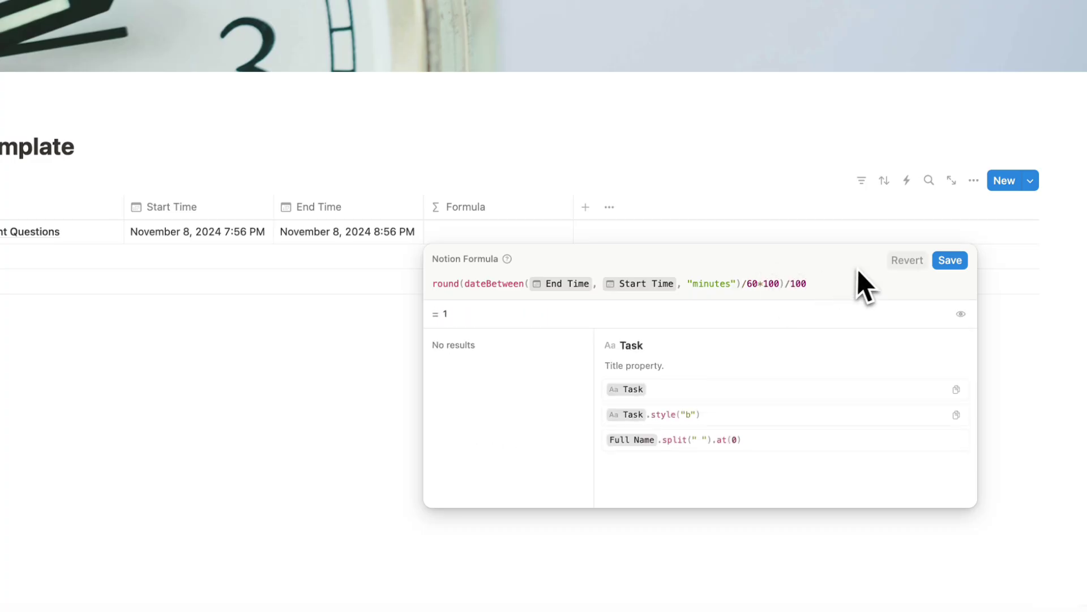
pyautogui.click(950, 260)
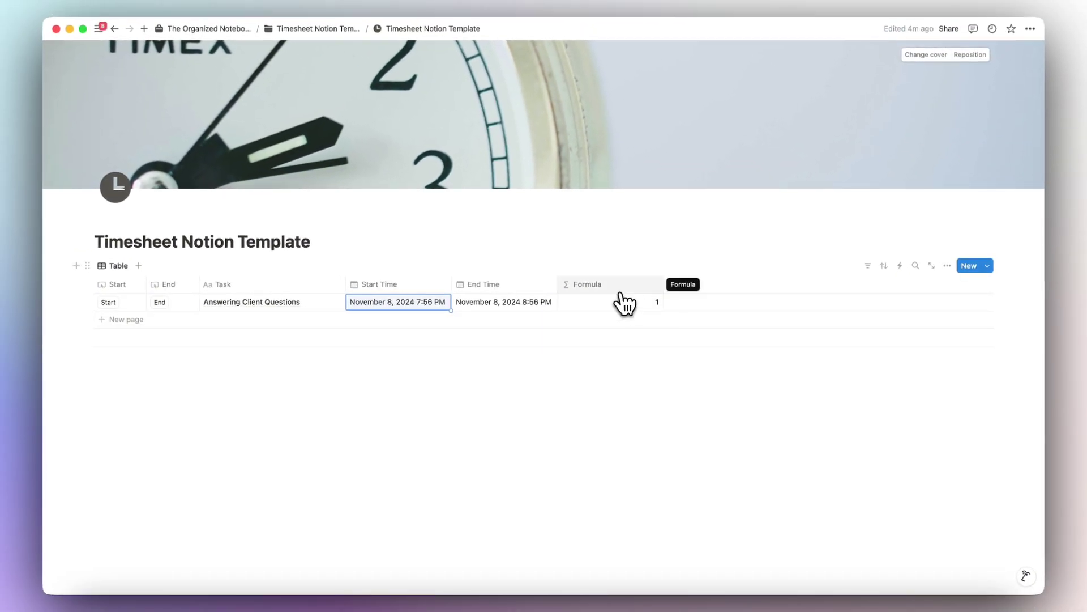
# Step: Set the time in the Answering Client Questions entry's Start Time to 8:11 PM
pyautogui.click(428, 304)
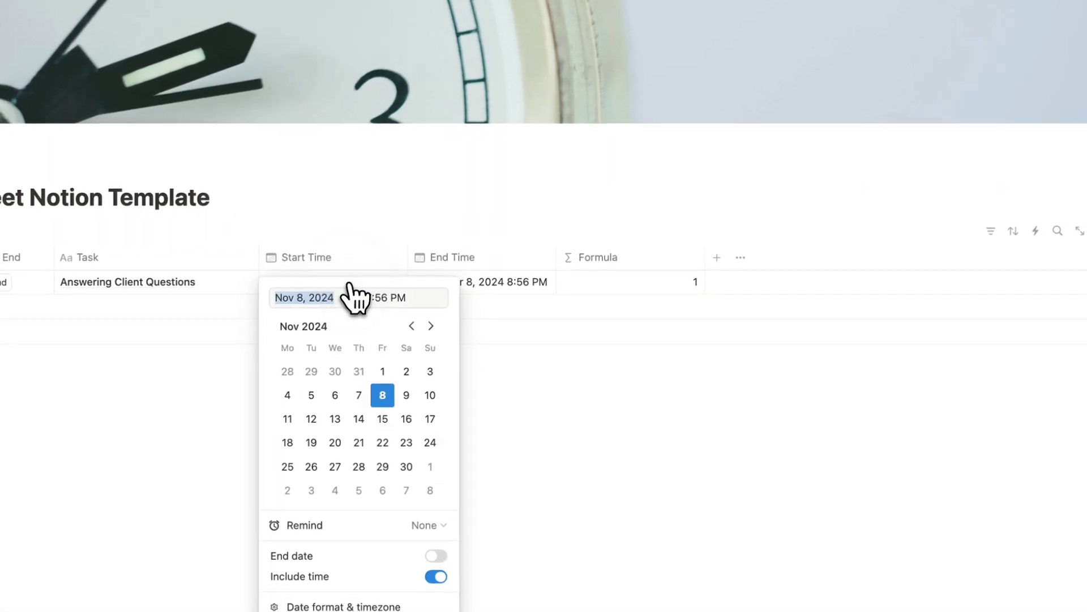
pyautogui.moveTo(382, 299); pyautogui.dragTo(354, 301)
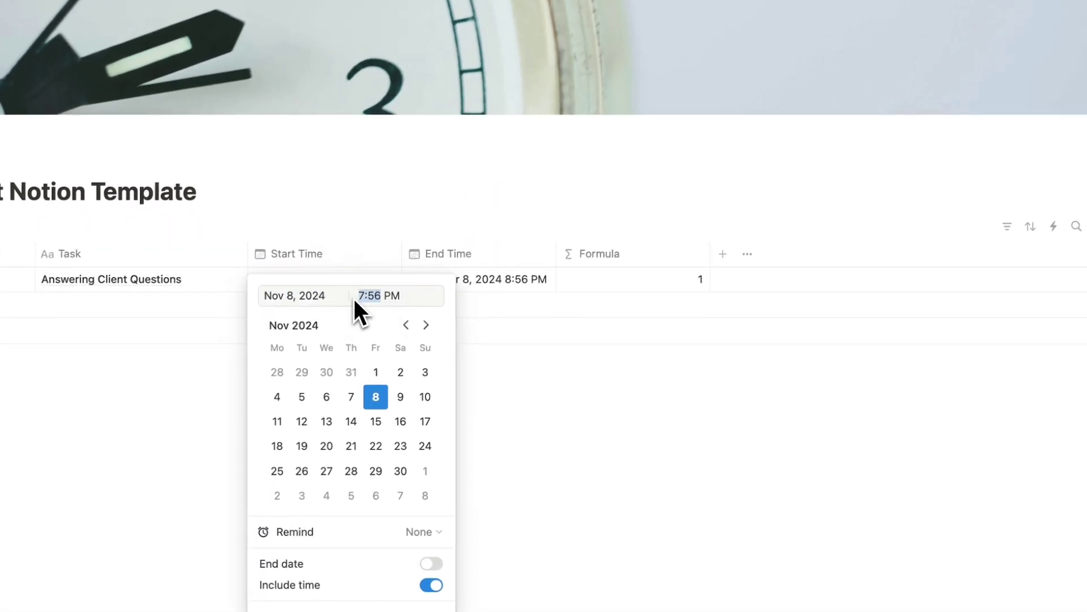
pyautogui.write('8:11')
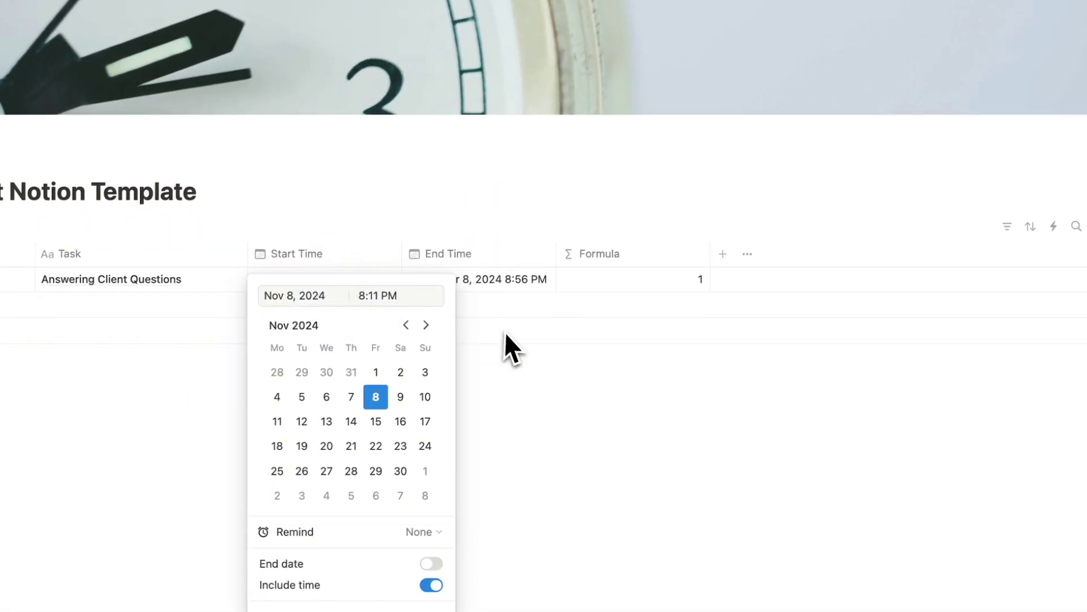
pyautogui.press('Return')
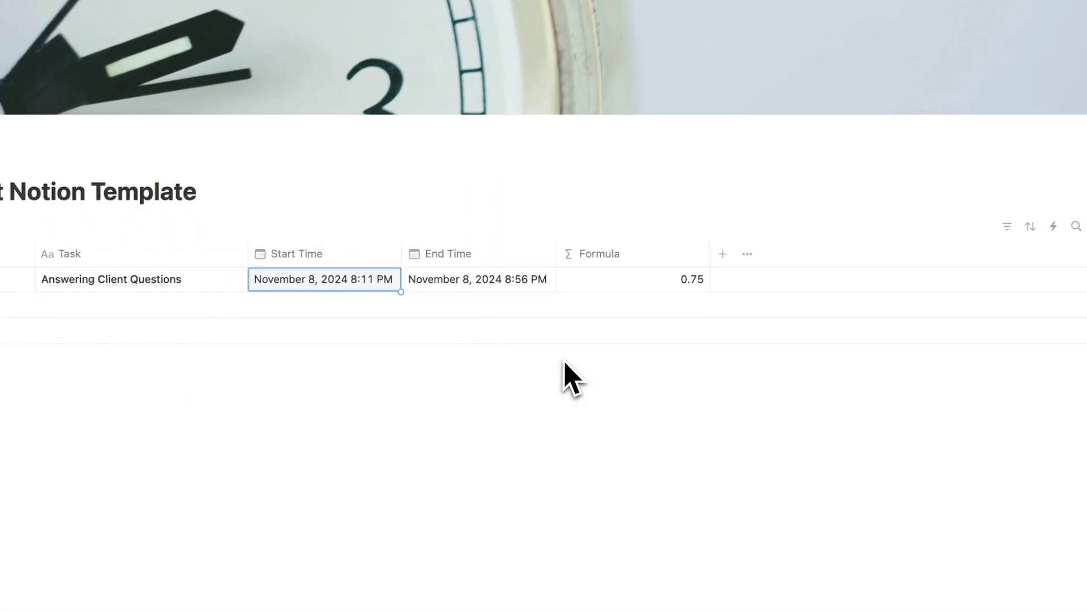
# Step: Review the saved formula from the first entry, close it unchanged, and rename the Formula property to Hours
pyautogui.click(701, 300)
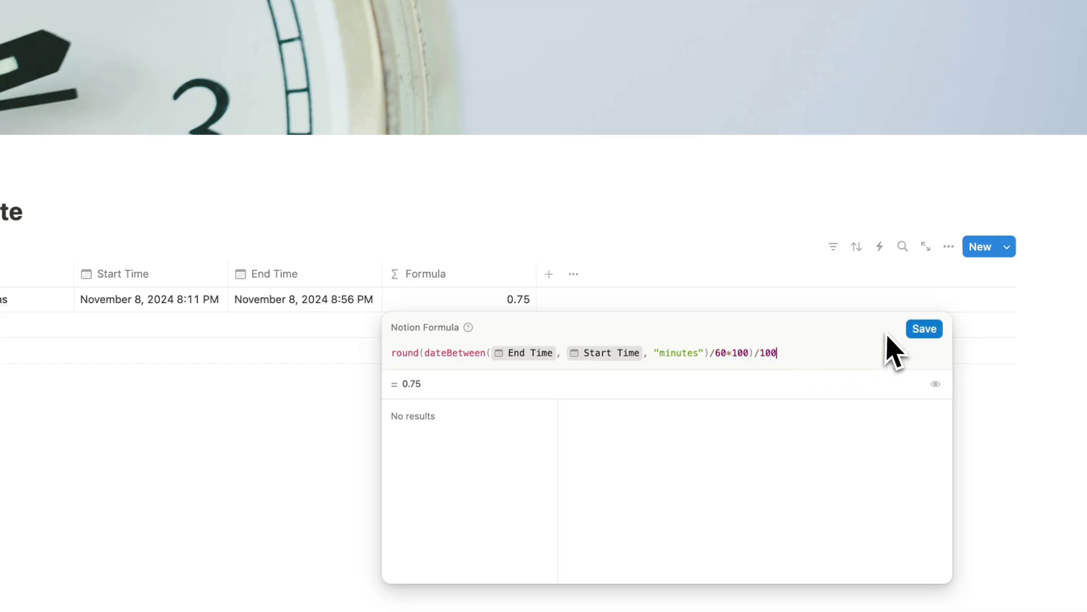
pyautogui.click(685, 265)
pyautogui.click(476, 274)
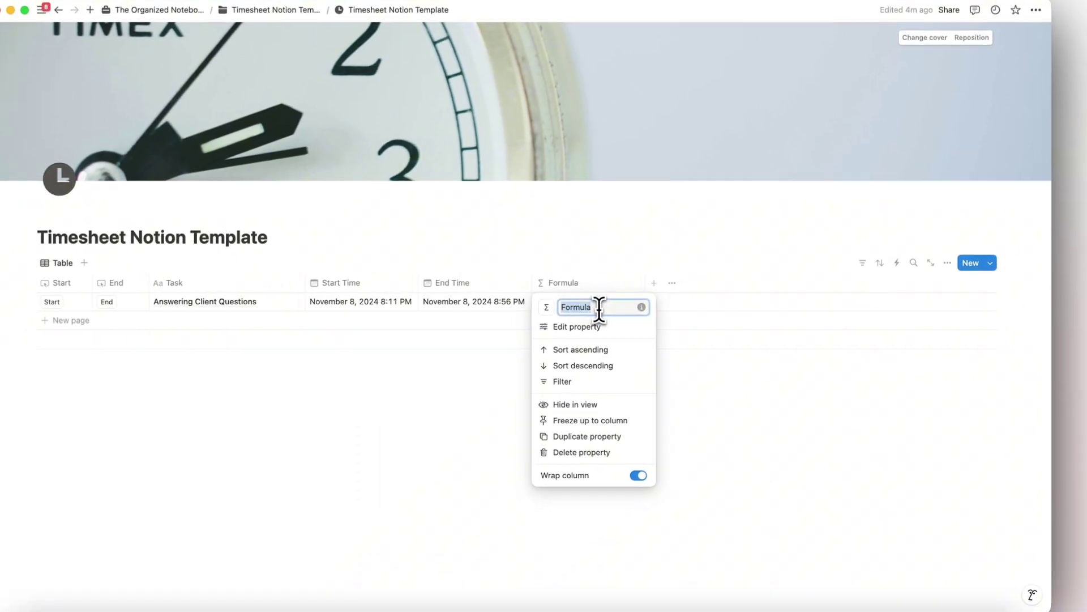
pyautogui.write('Hours')
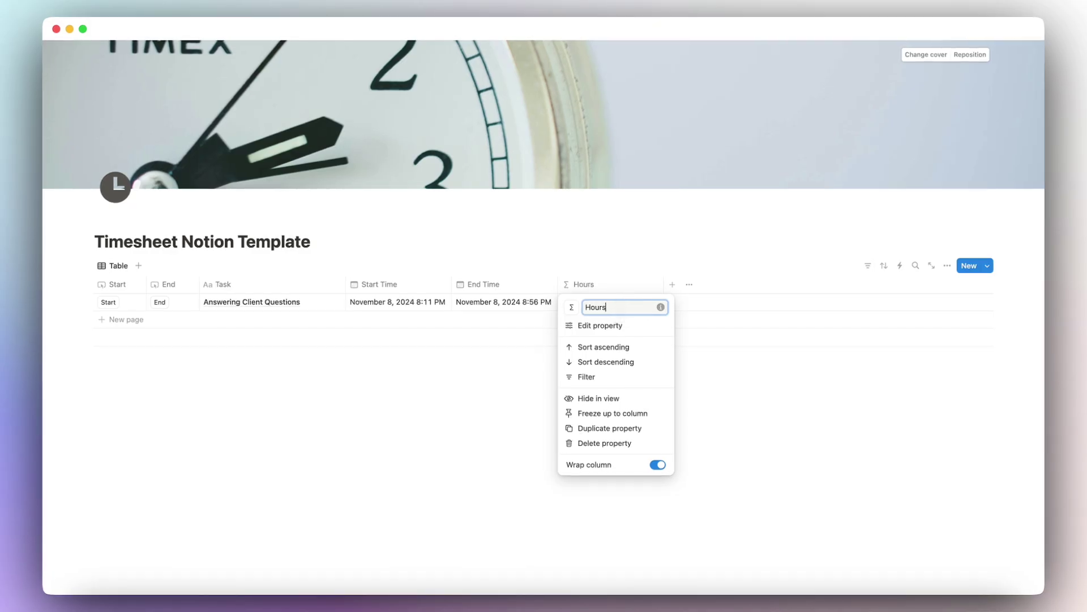
pyautogui.press('Return')
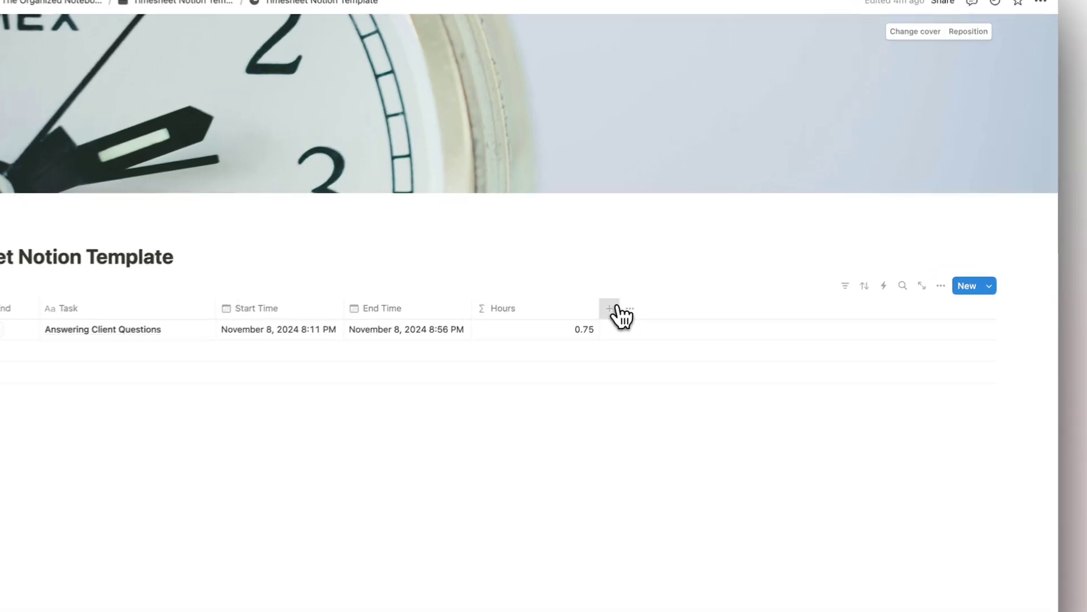
pyautogui.click(672, 284)
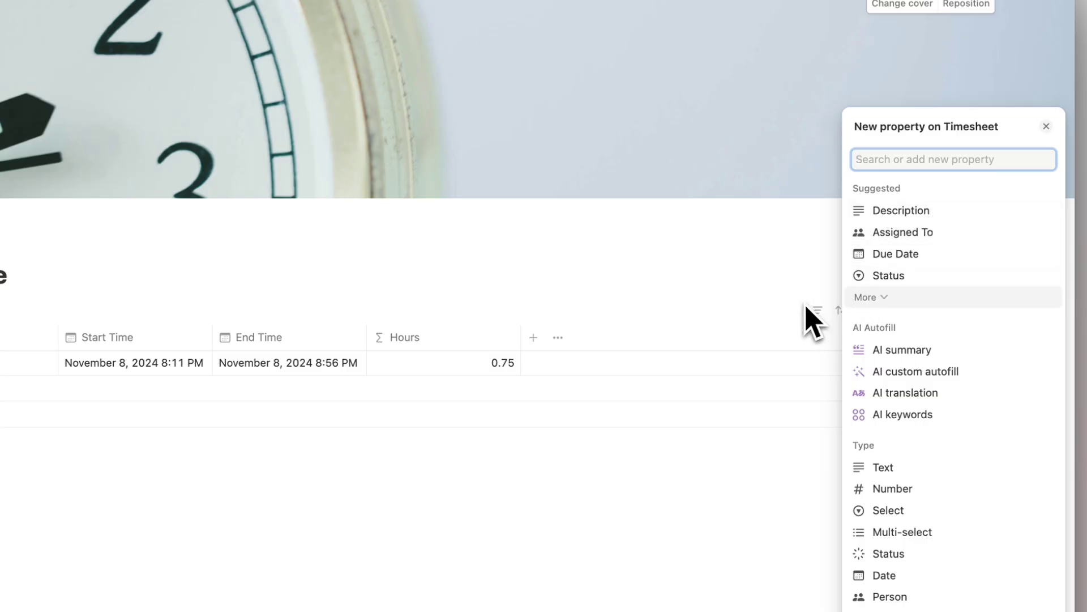
pyautogui.click(627, 297)
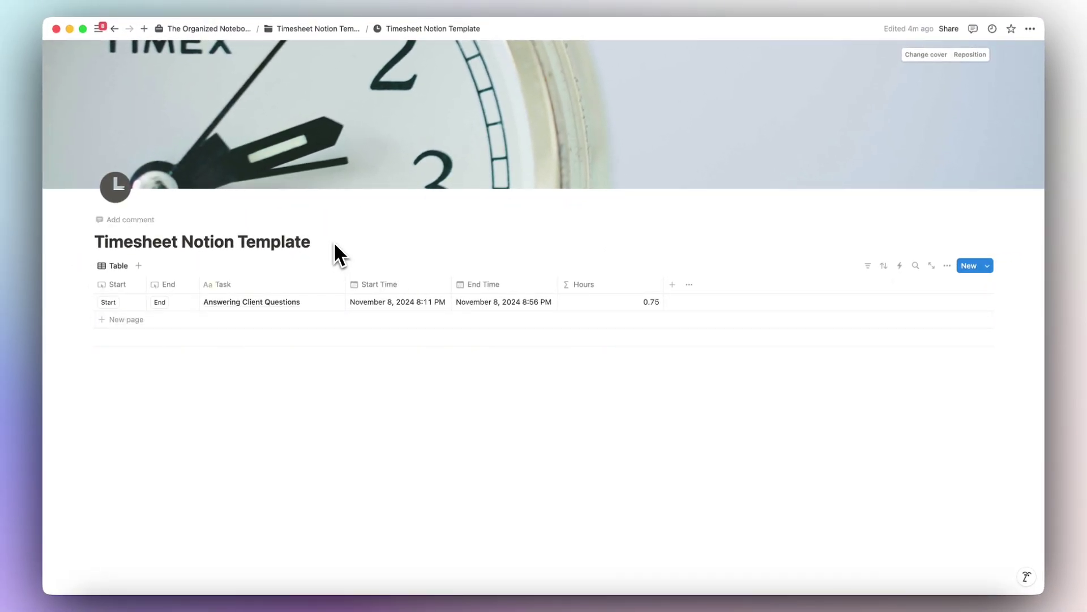
# Step: Sort the Timesheet table by Start Time in descending order and save the sort for everyone
pyautogui.click(883, 271)
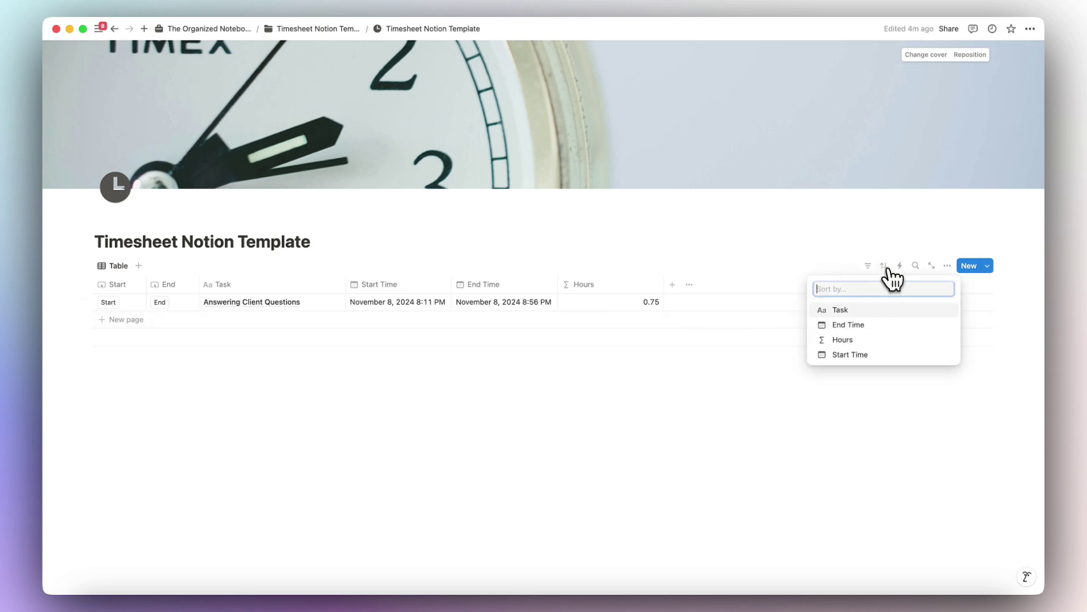
pyautogui.click(875, 354)
pyautogui.click(170, 313)
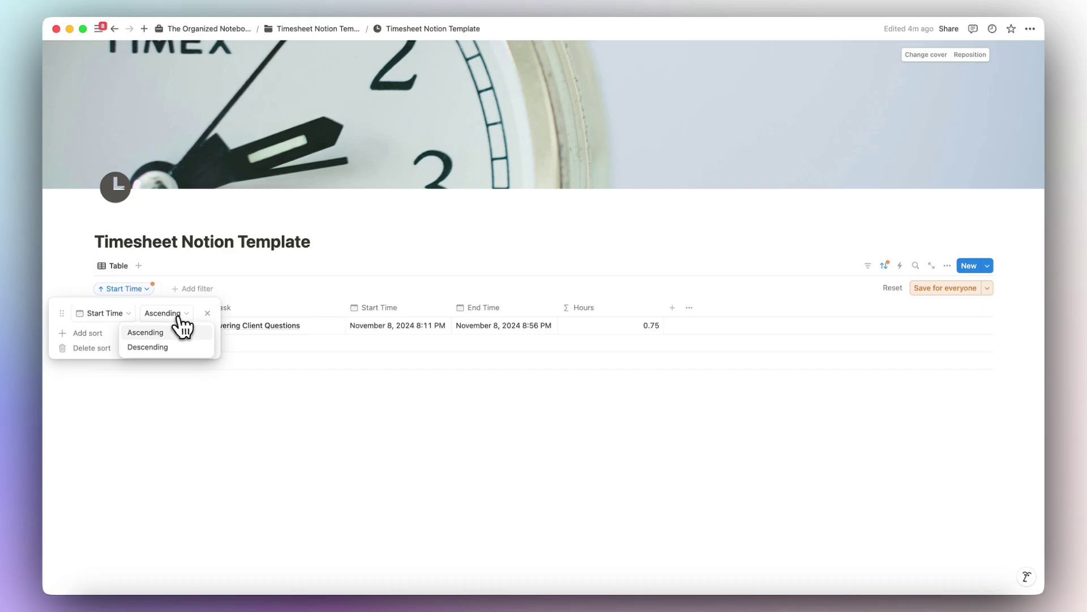
pyautogui.click(173, 347)
pyautogui.click(947, 289)
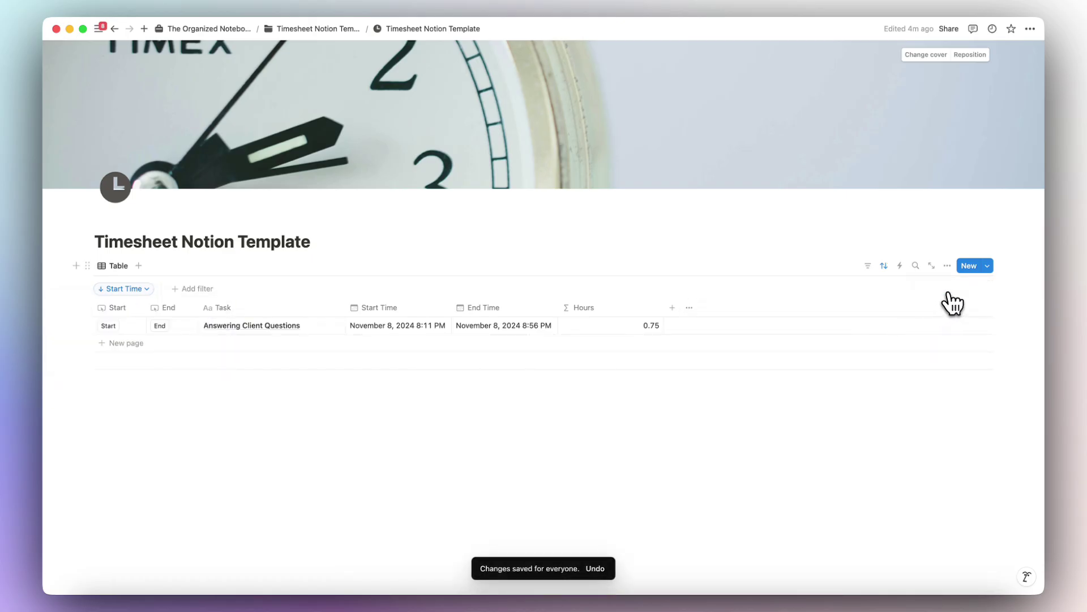
# Step: Add an untitled entry to the Timesheet table and run its Start and End buttons to test them
pyautogui.click(291, 357)
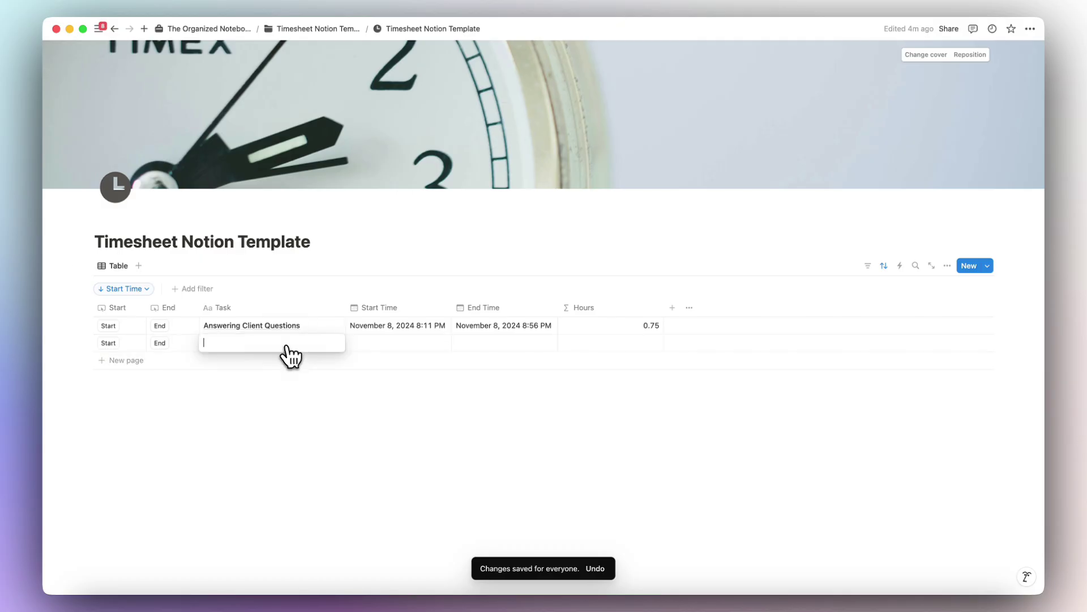
pyautogui.click(291, 365)
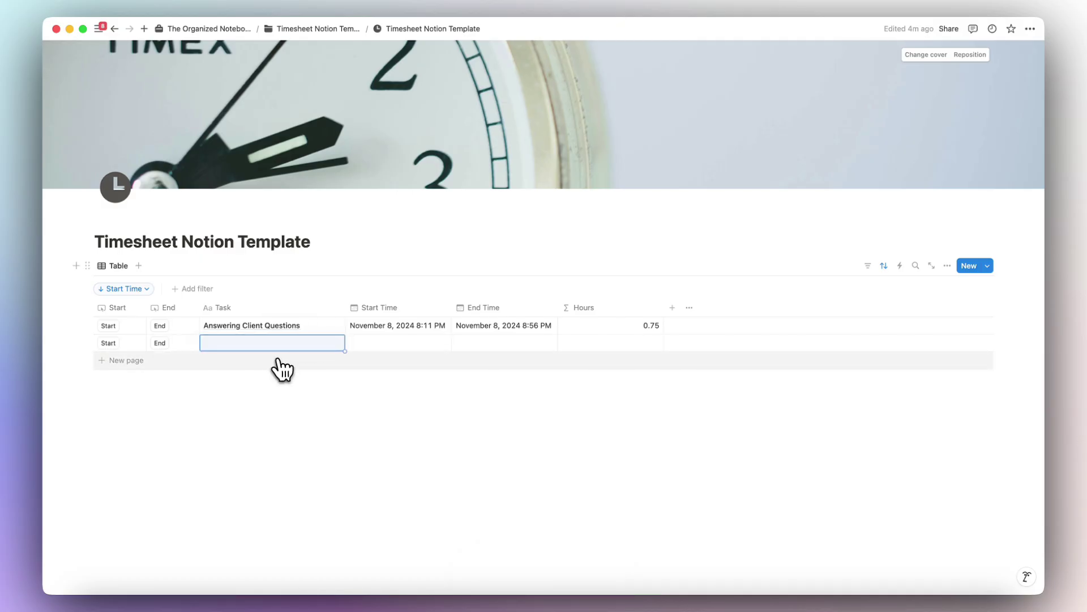
pyautogui.click(108, 342)
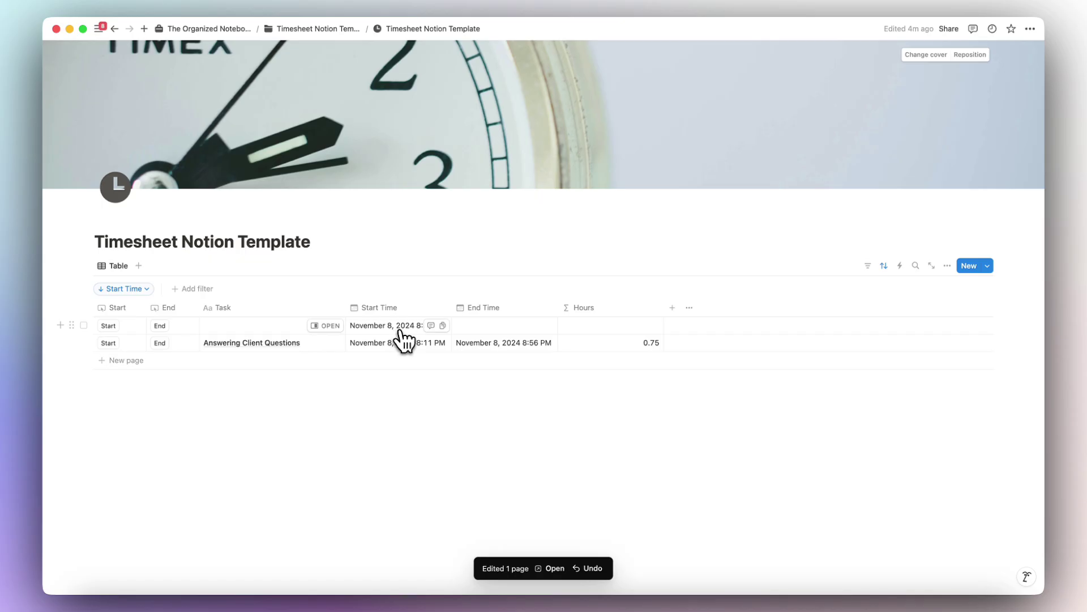
pyautogui.click(160, 327)
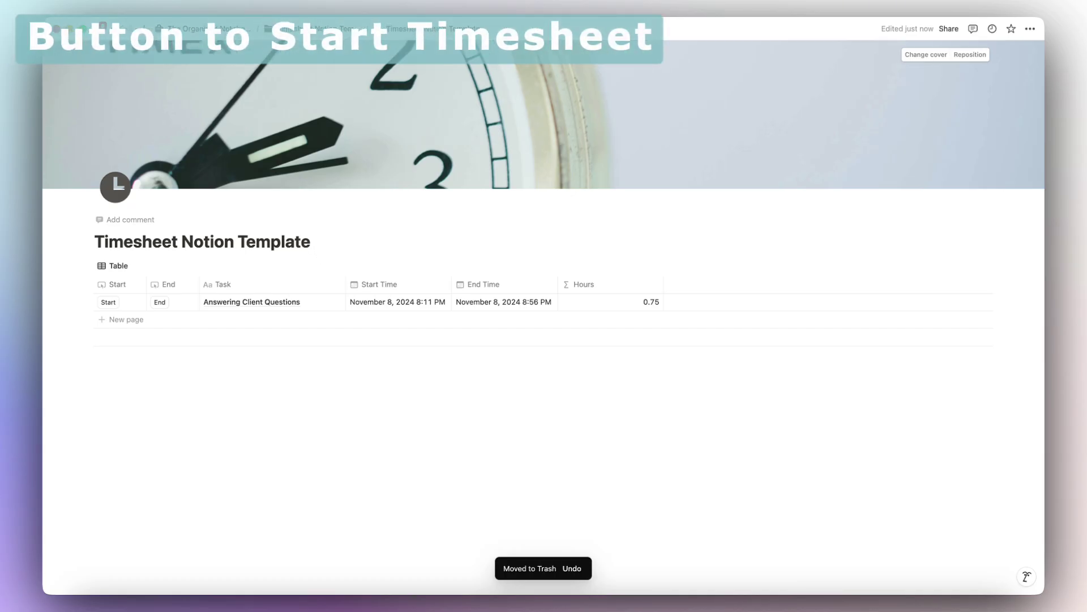
# Step: Insert a new button block between the page title and the Timesheet table
pyautogui.press('Return')
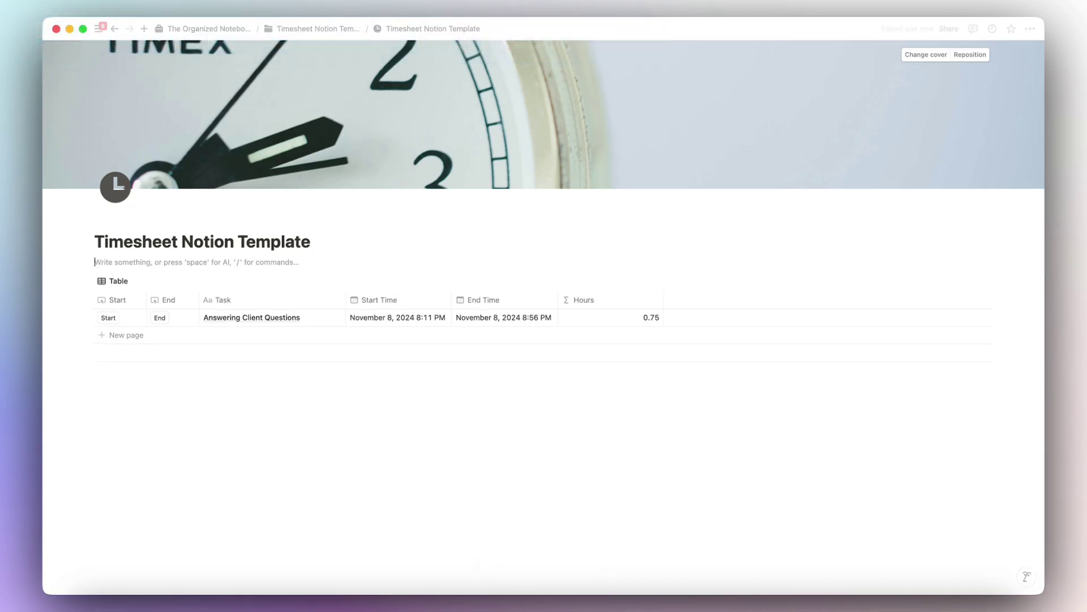
pyautogui.write('/button')
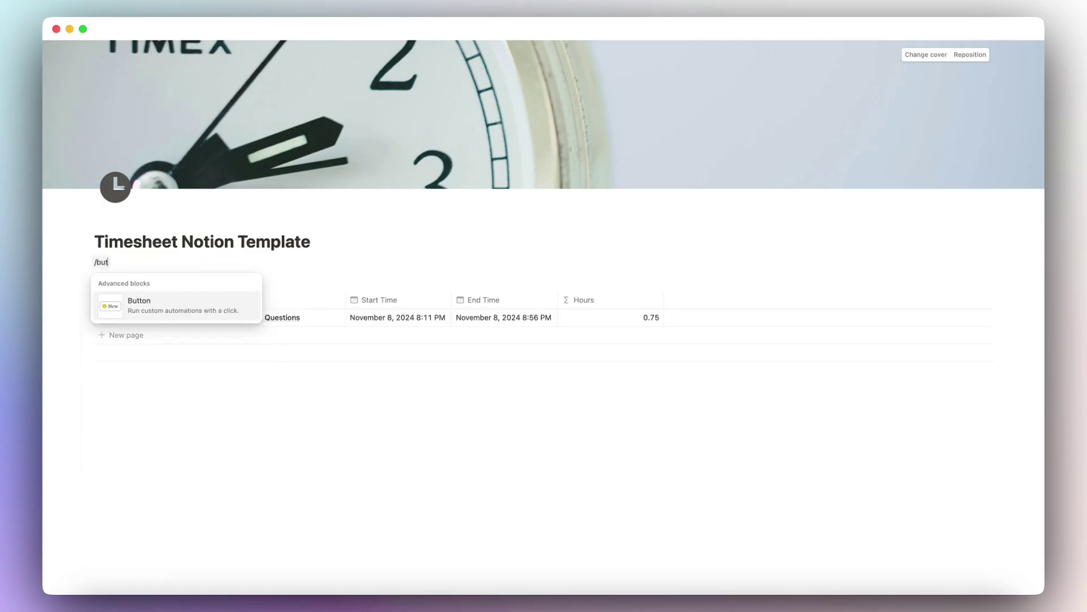
pyautogui.click(243, 303)
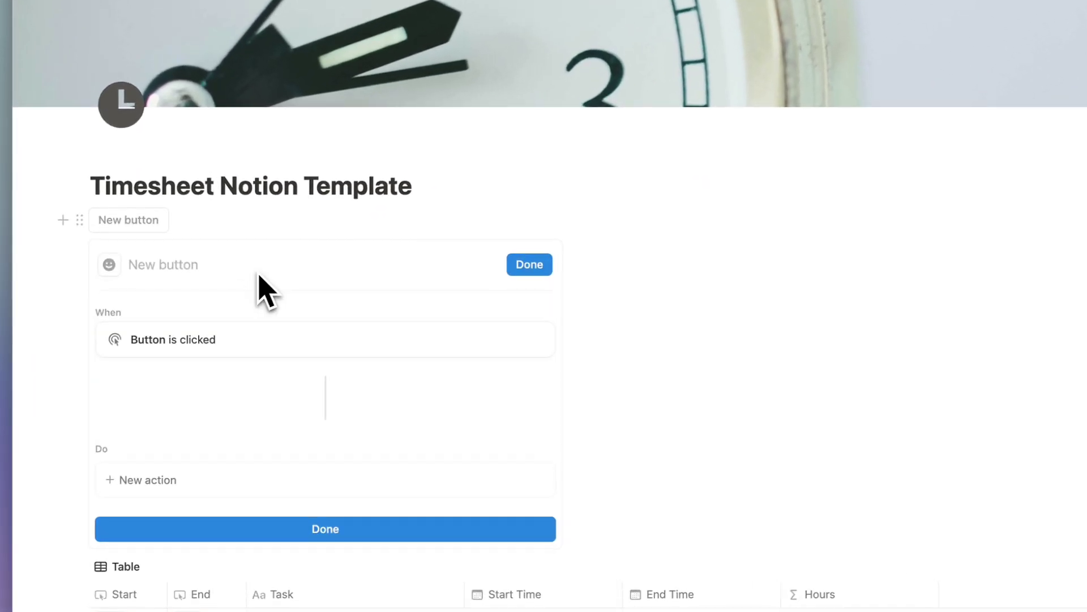
pyautogui.scroll(-2, 266, 362)
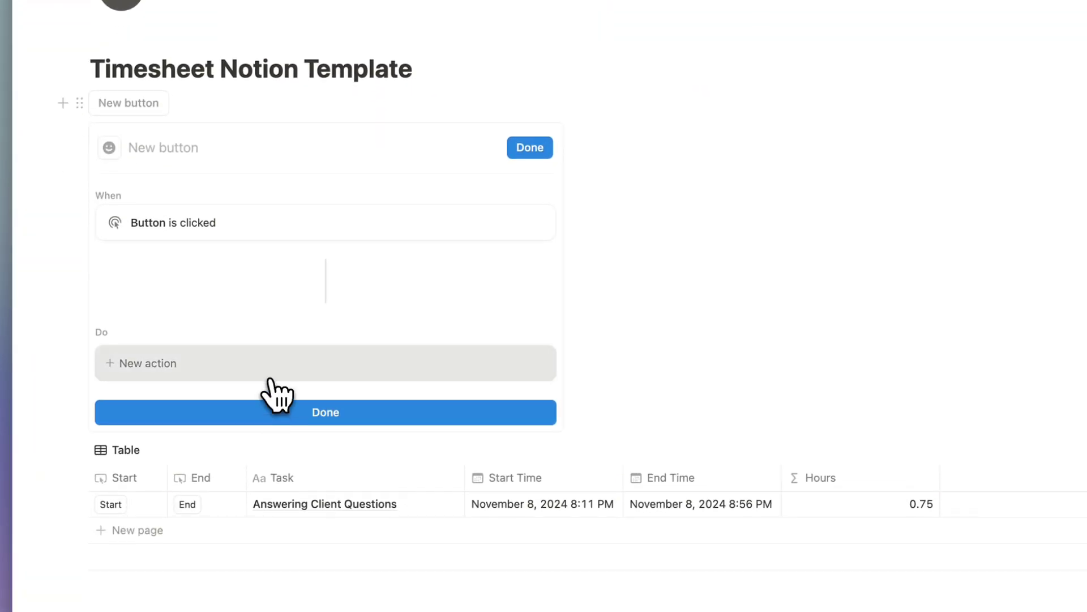
# Step: Give the new button an action that adds a page to the Timesheet database
pyautogui.click(271, 376)
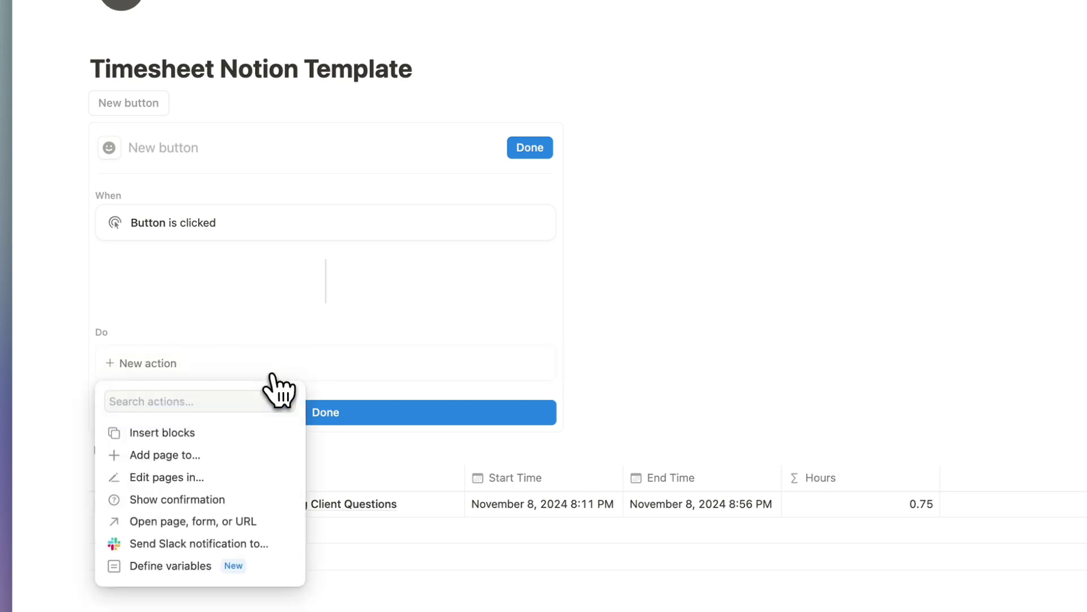
pyautogui.click(233, 452)
pyautogui.click(256, 364)
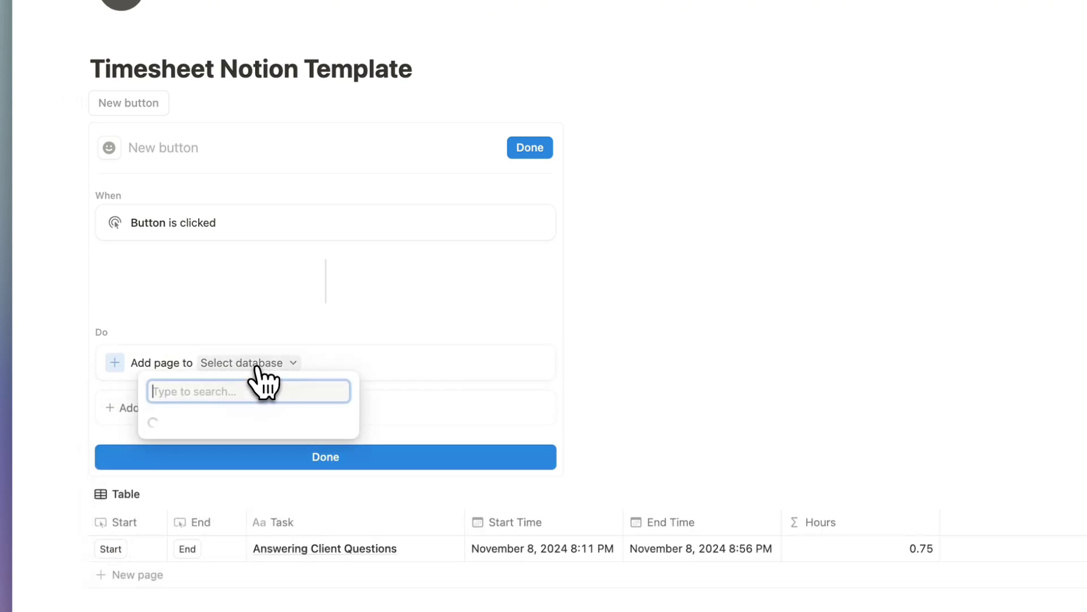
pyautogui.write('timesheet')
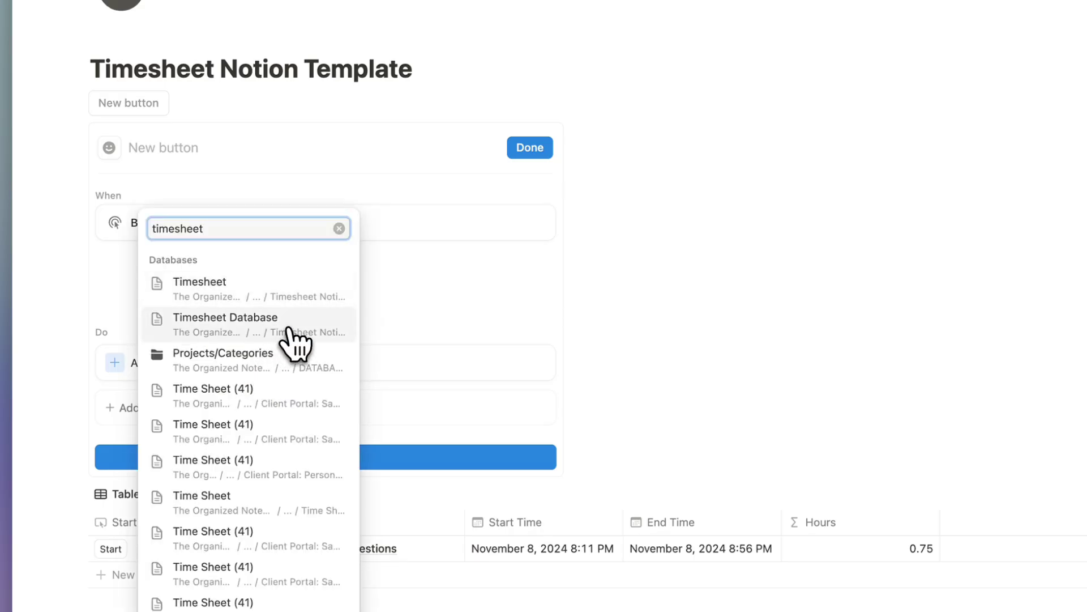
pyautogui.click(297, 298)
# Step: Have the button's add-page action set Start Time to Time triggered, and save the button
pyautogui.scroll(-4, 335, 382)
pyautogui.scroll(-1, 355, 425)
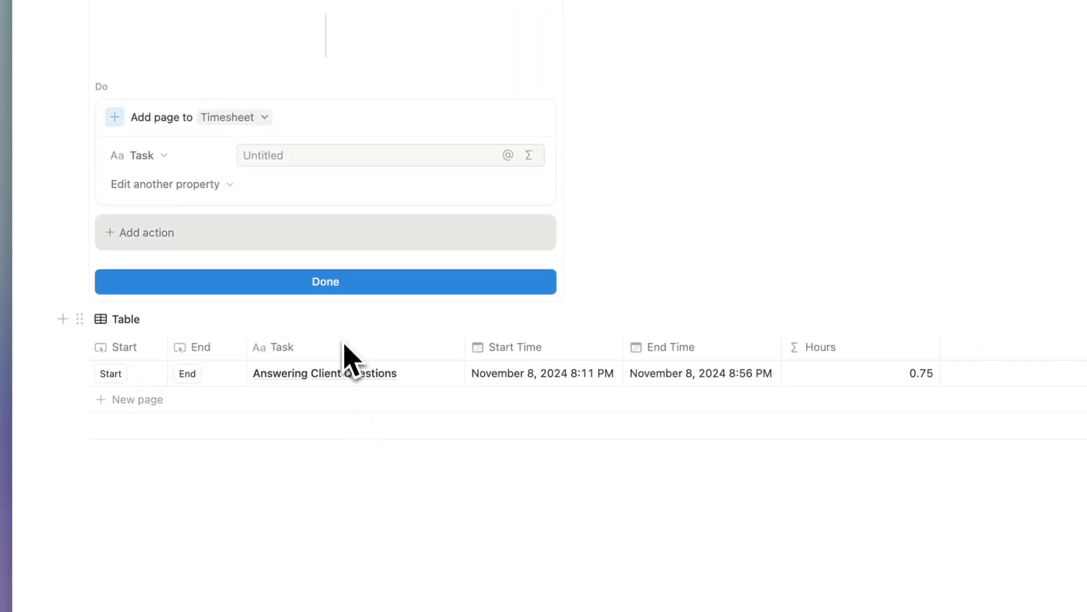
pyautogui.click(205, 191)
pyautogui.click(220, 247)
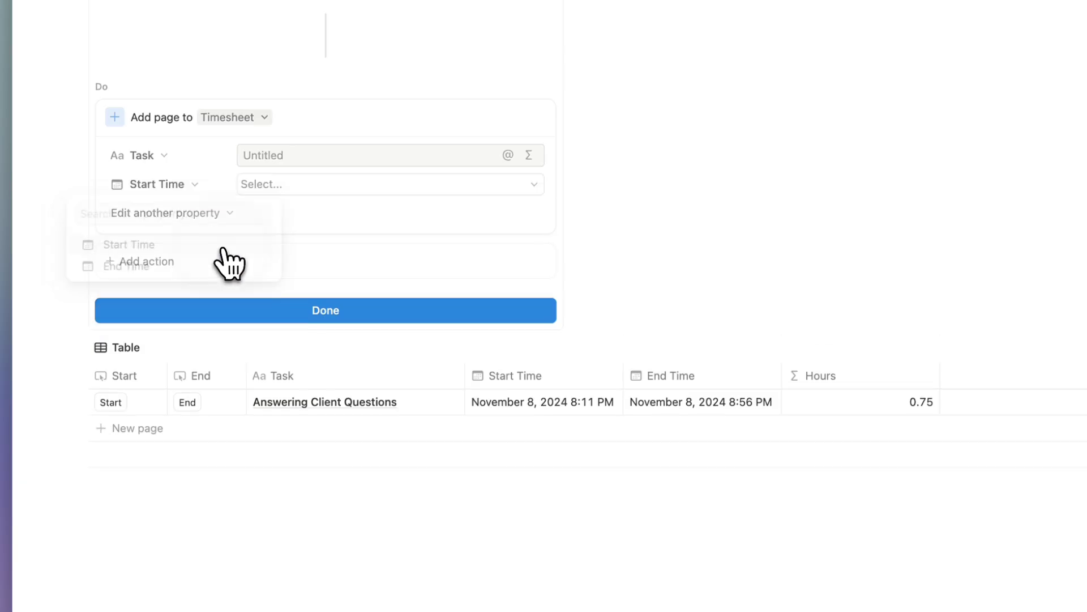
pyautogui.click(293, 191)
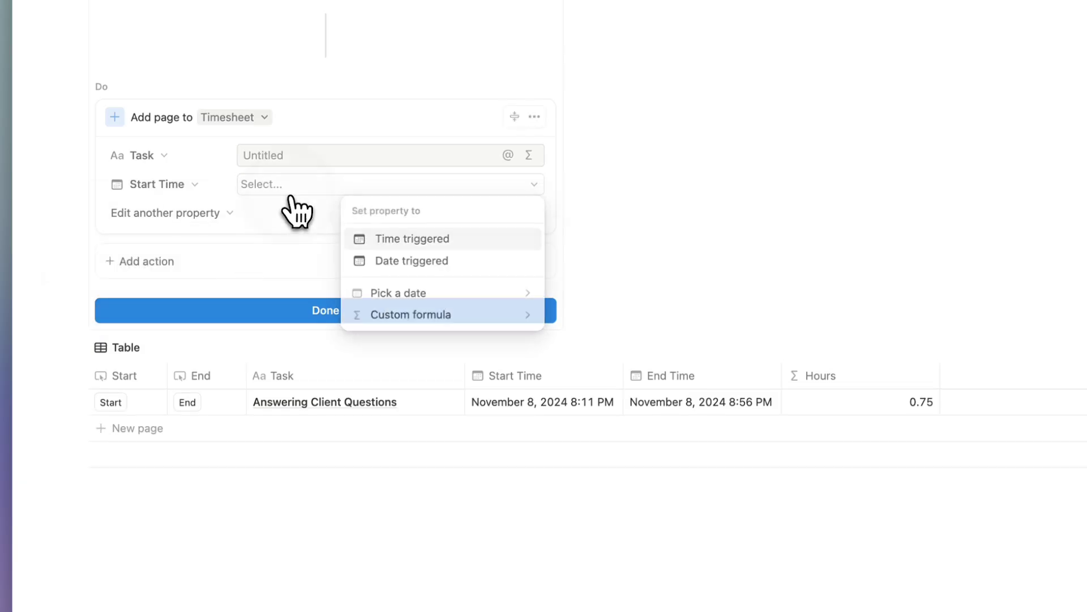
pyautogui.click(396, 240)
pyautogui.click(400, 308)
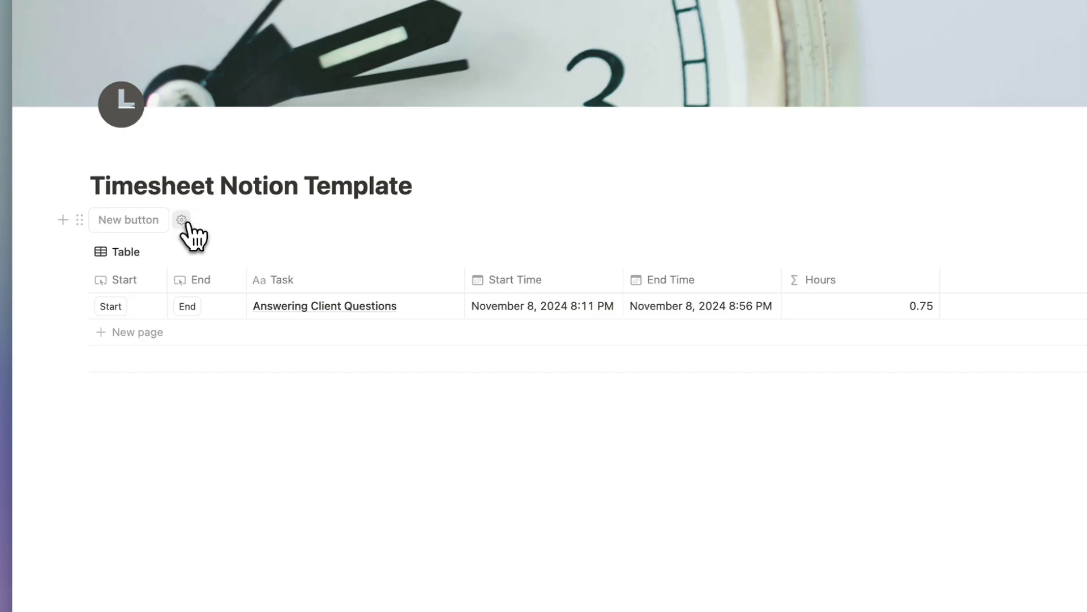
# Step: Rename the page button "Start new time tracking", give it the circled plus icon, and save it
pyautogui.click(182, 221)
pyautogui.click(171, 266)
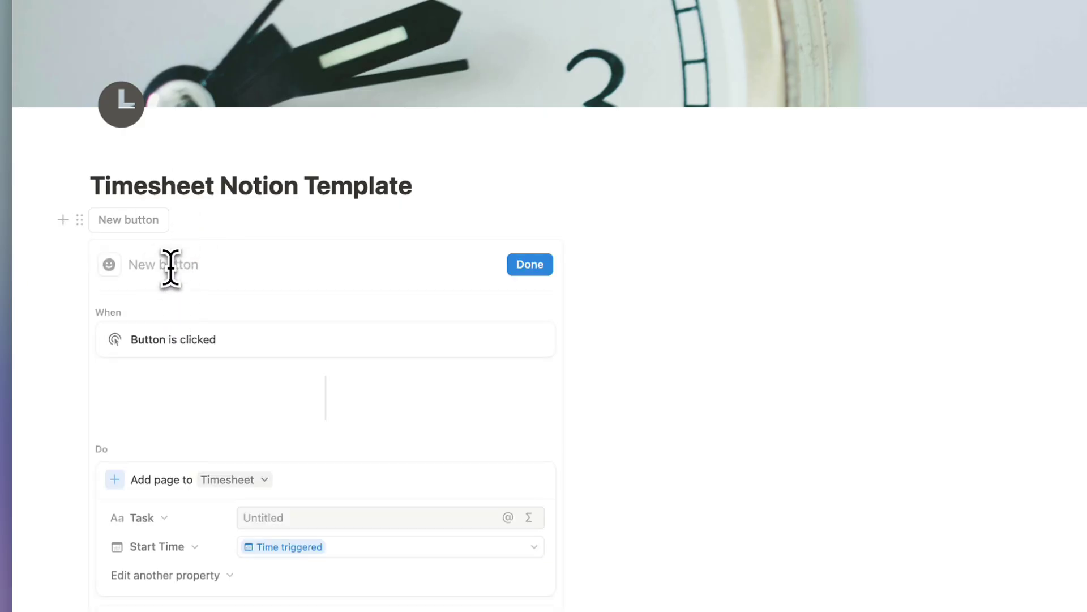
pyautogui.write('Start ne')
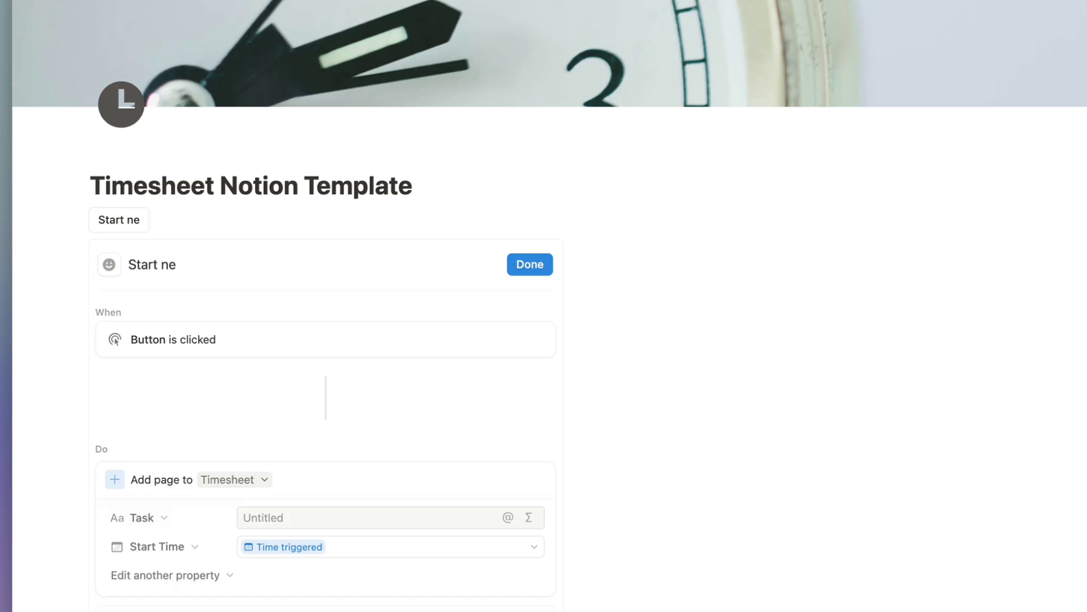
pyautogui.write('ing')
pyautogui.click(109, 264)
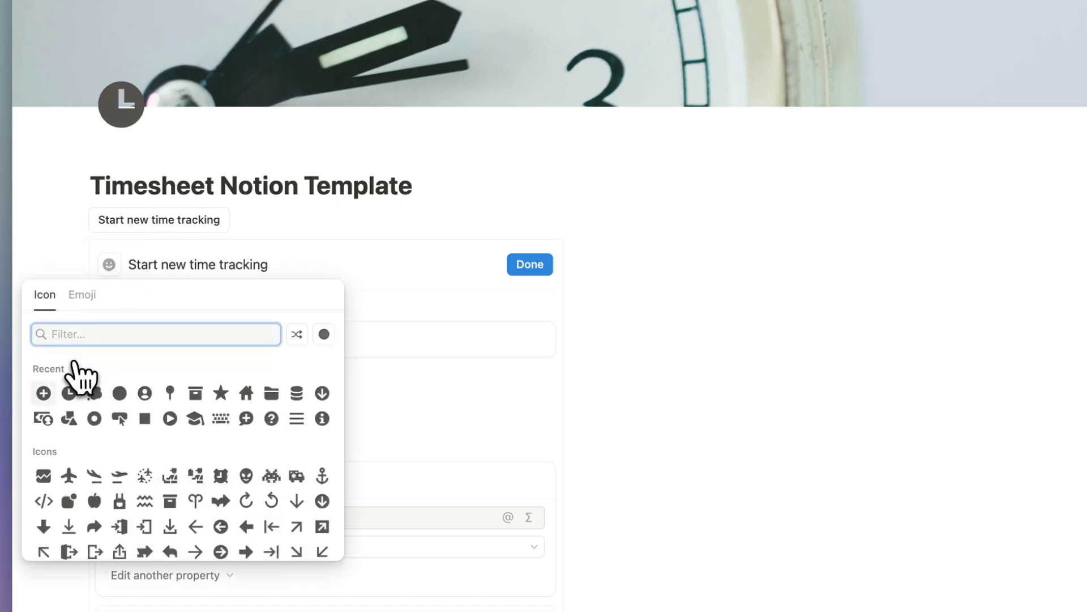
pyautogui.click(44, 393)
pyautogui.click(530, 264)
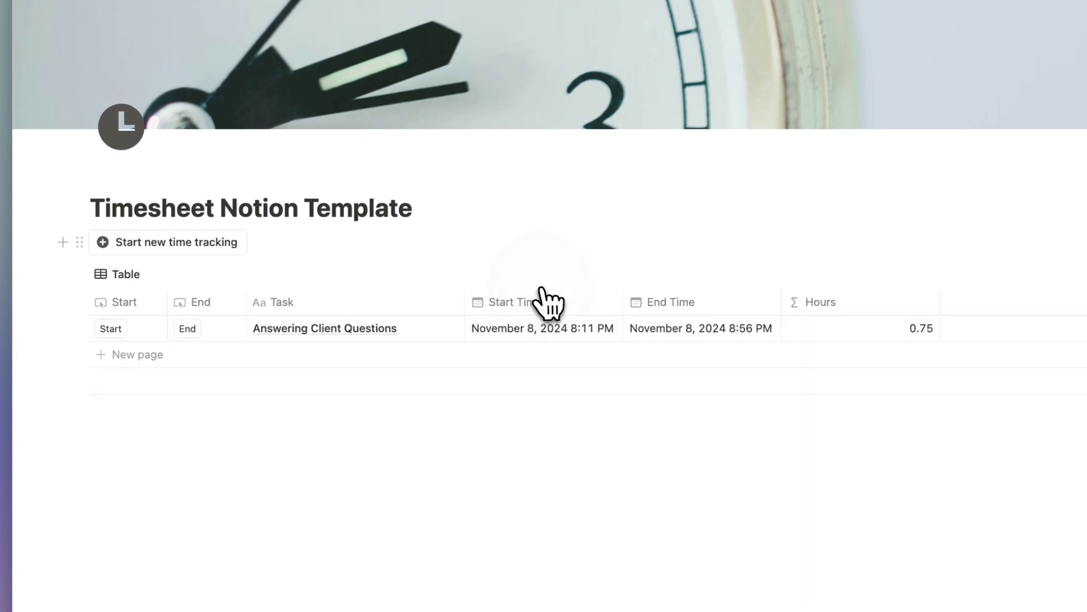
# Step: Test the Start new time tracking button and record the end time of the entry it adds
pyautogui.click(188, 250)
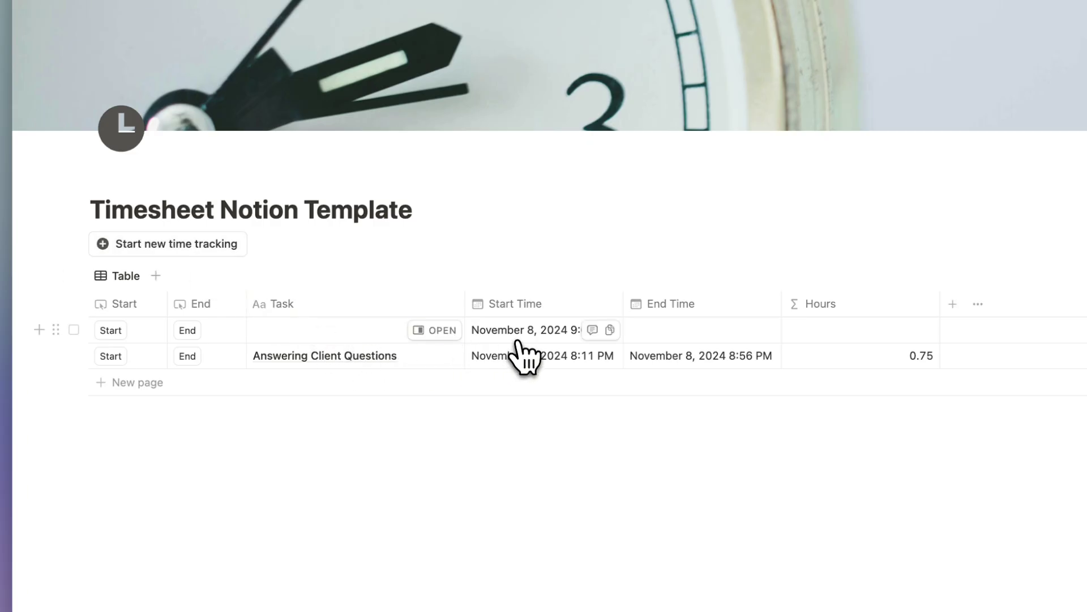
pyautogui.click(189, 333)
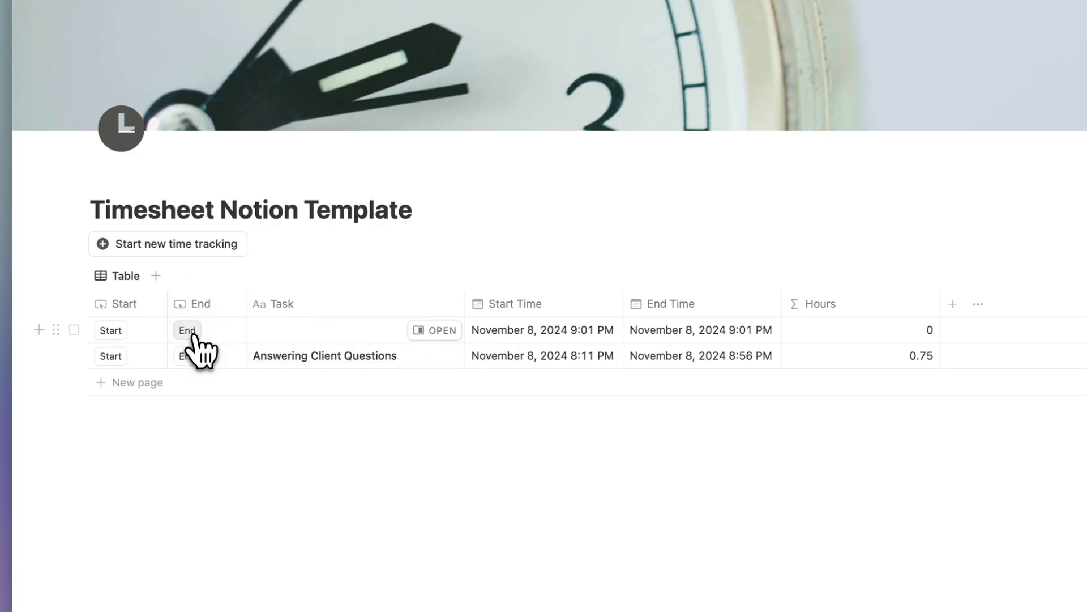